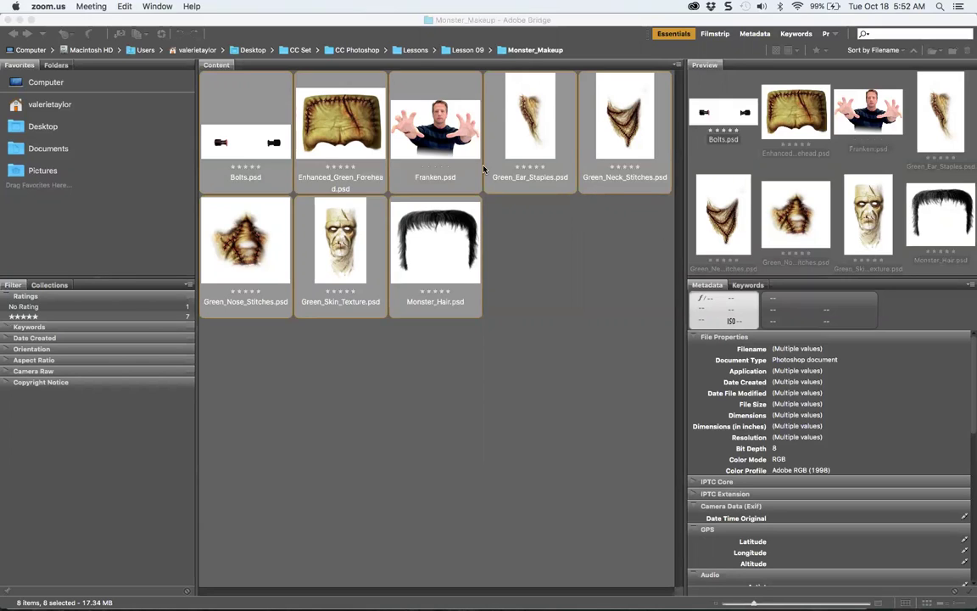
In Bridge, go from the Lesson 09 folder into the Monster_Makeup folder
left_click(199, 21)
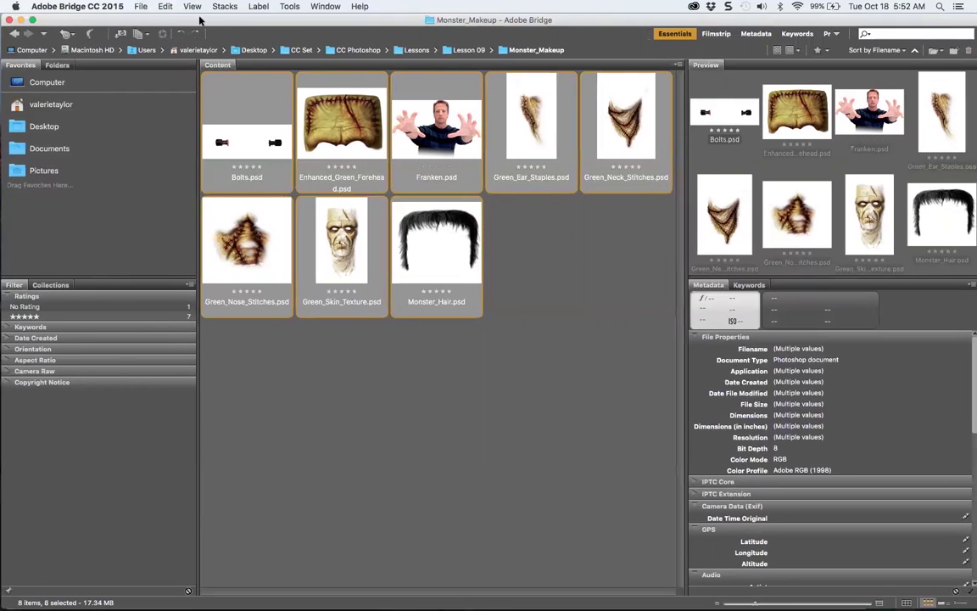
left_click(289, 6)
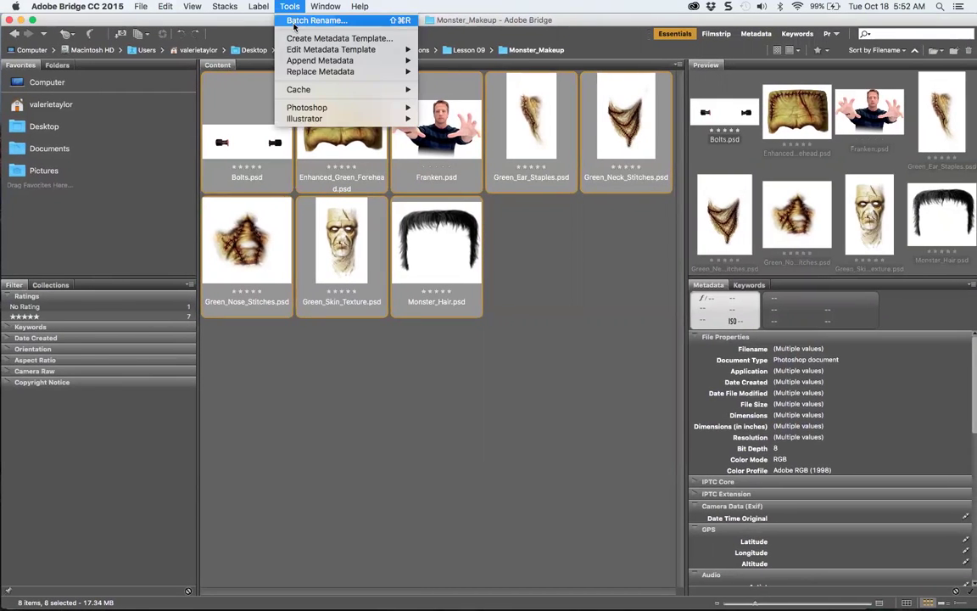
left_click(294, 22)
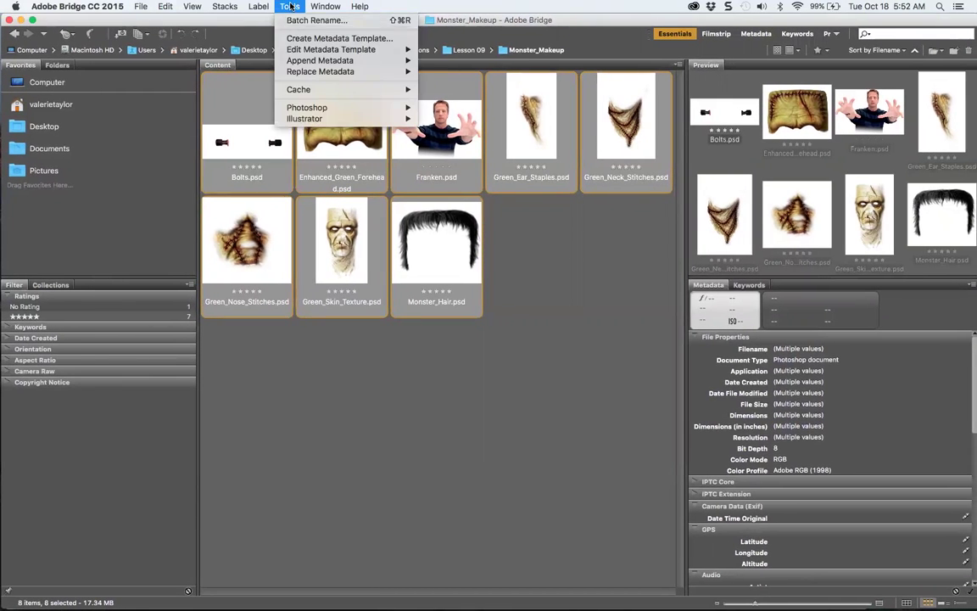
left_click(476, 52)
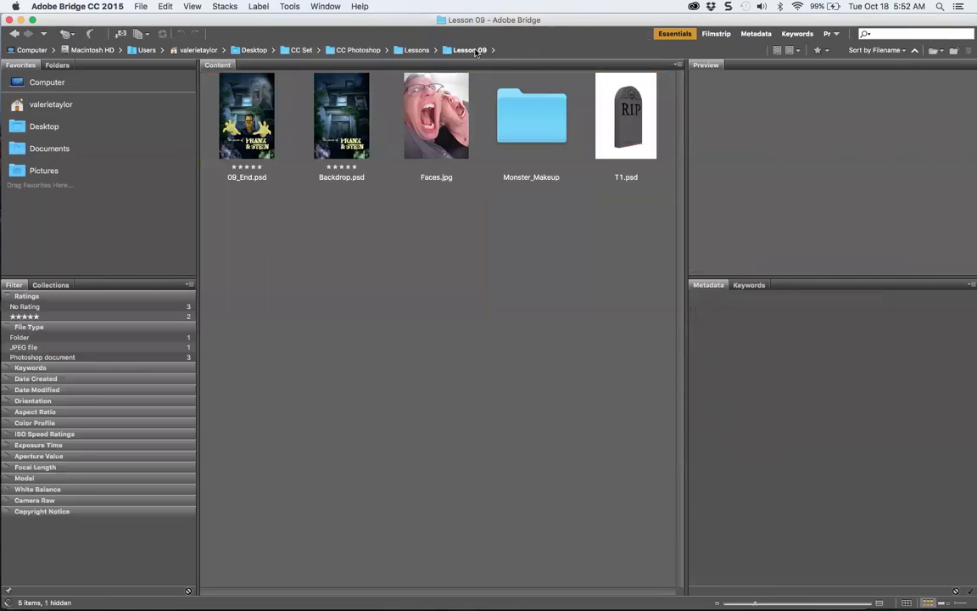
double_click(509, 131)
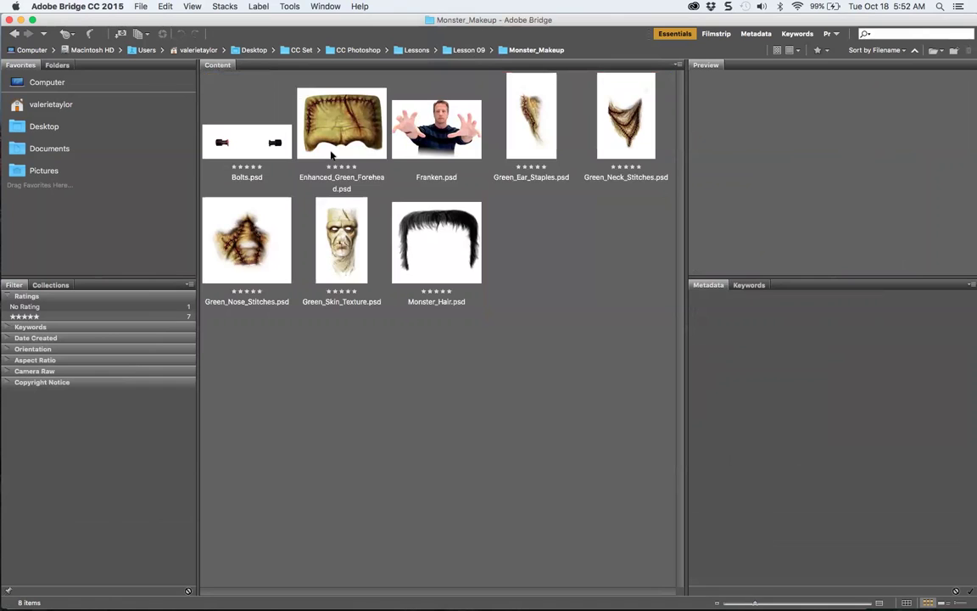
Select all eight files from Bolts.psd to Monster_Hair.psd and load them into Photoshop as layers
left_click(266, 138)
left_click(439, 259, "shift")
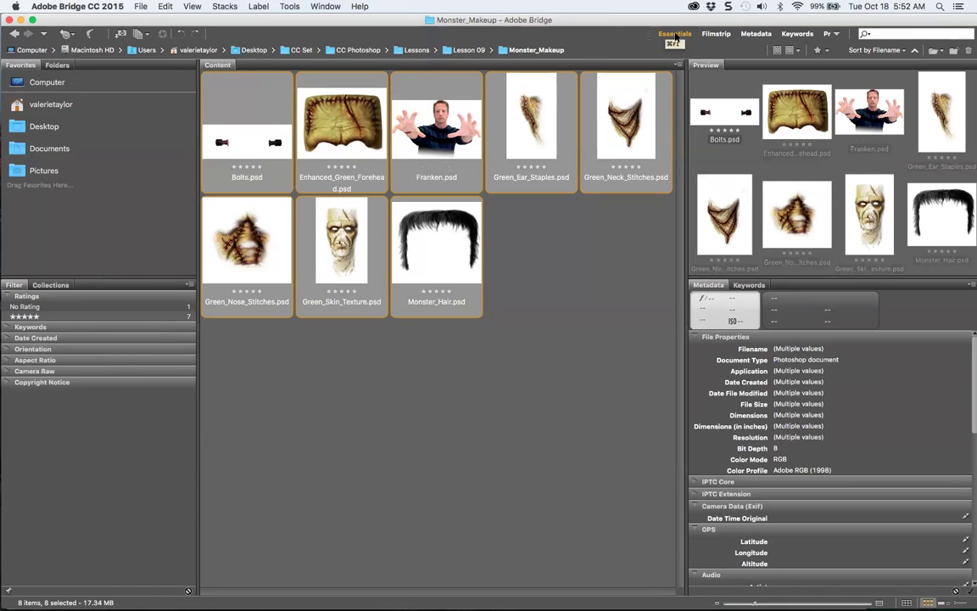
left_click(290, 7)
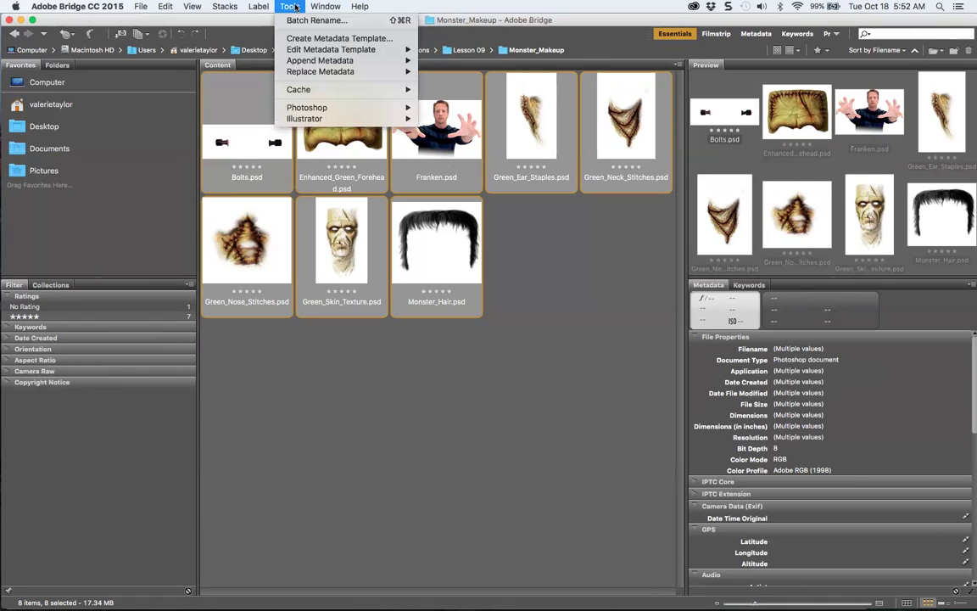
mouse_move(394, 107)
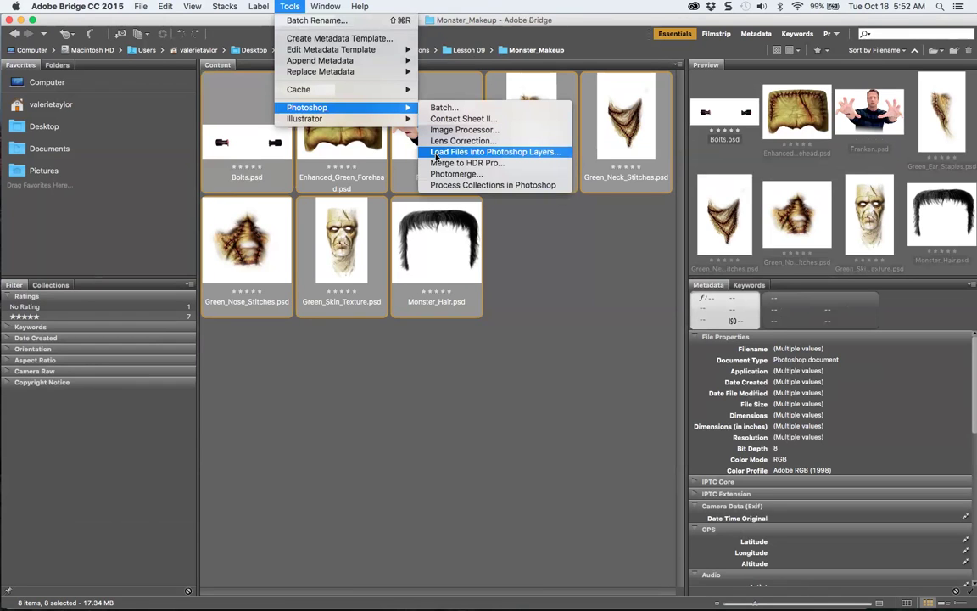
left_click(475, 152)
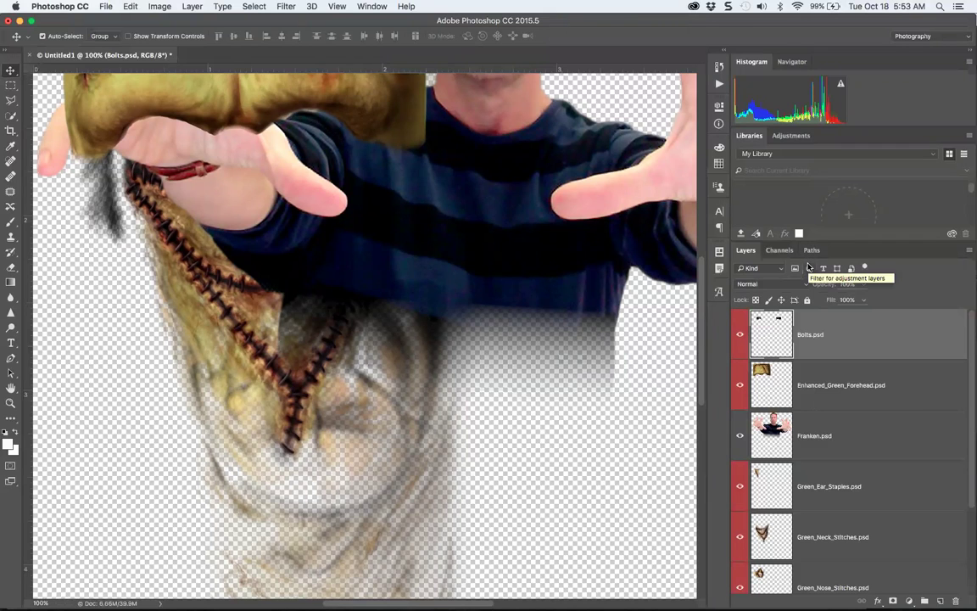
Zoom out, turn off Auto-Select, put Monster_Hair on top and Enhanced_Green_Forehead above Bolts
key("super+minus")
key("super+minus")
key("super")
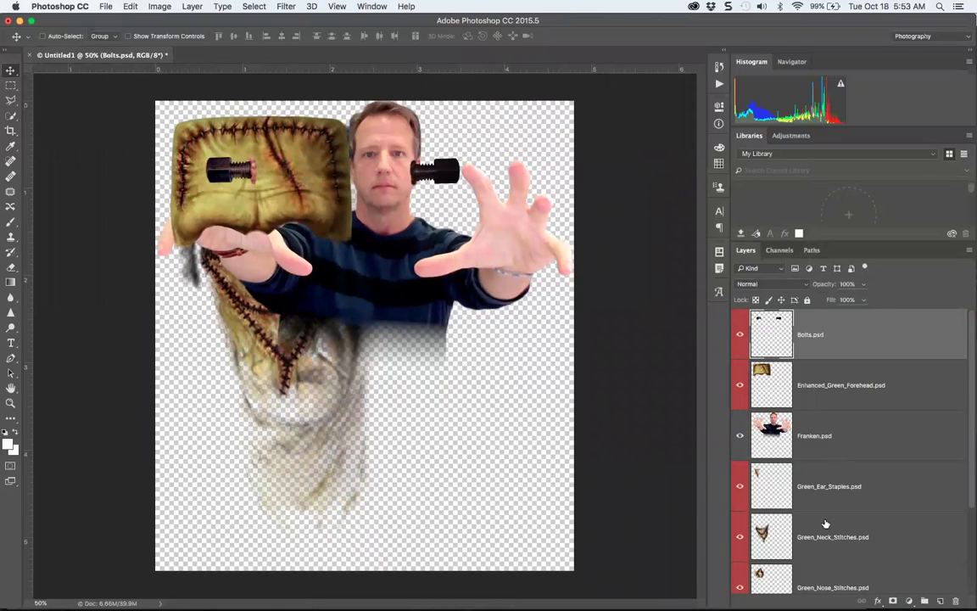
scroll(969, 465, "down", 3)
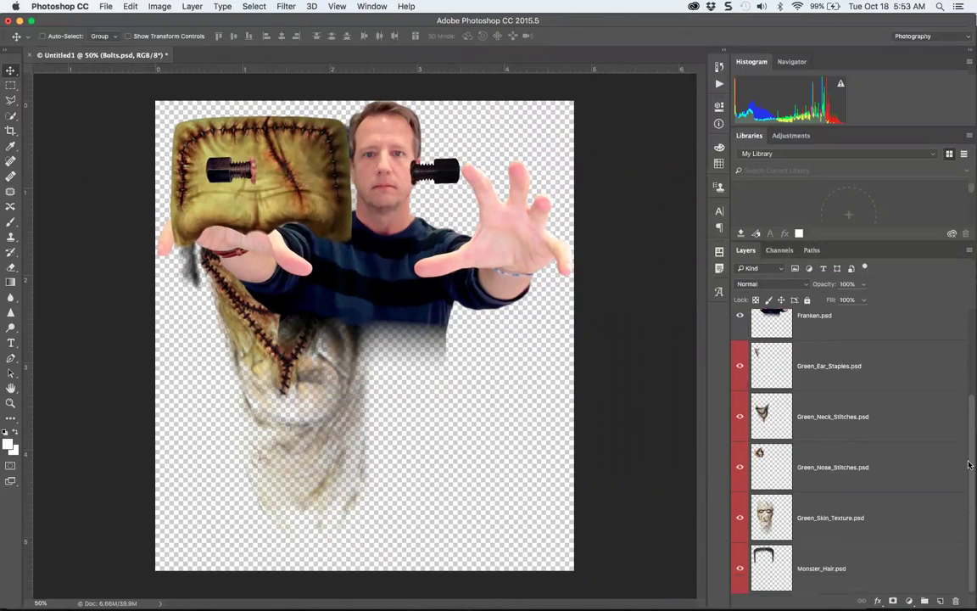
left_click_drag(883, 562, 895, 339)
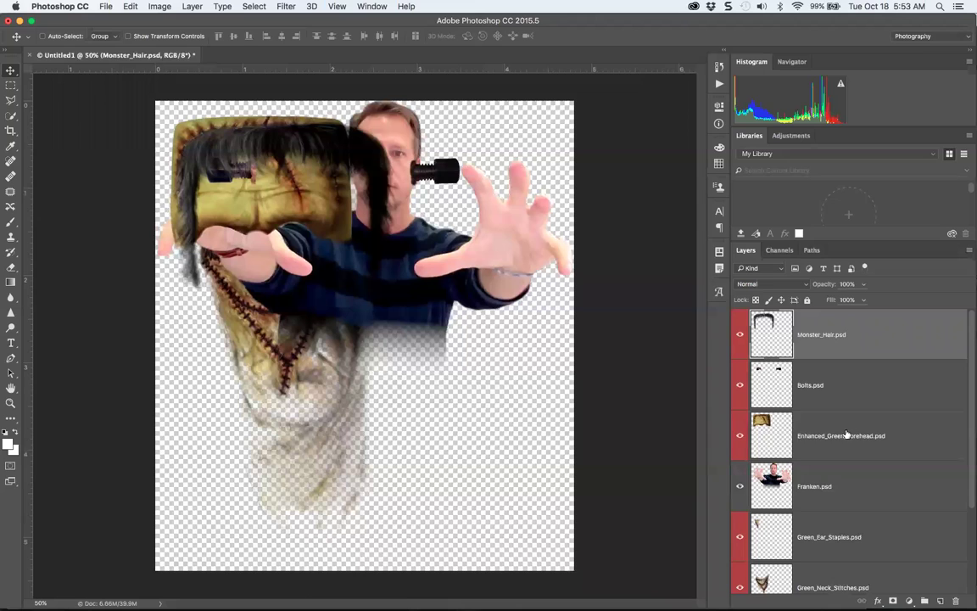
left_click_drag(853, 430, 830, 373)
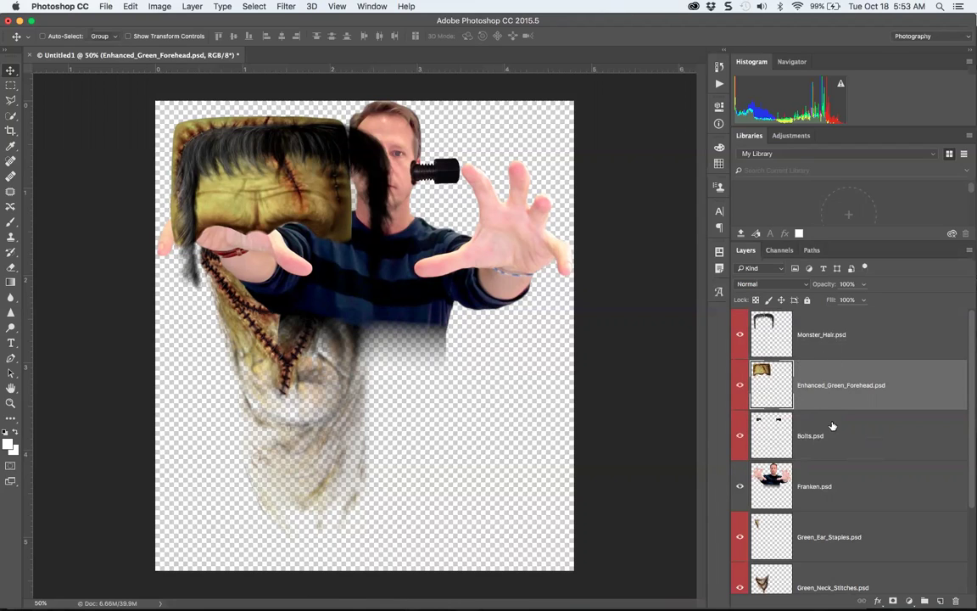
Move Franken.psd to the bottom of the stack and Green_Skin_Texture above Bolts
left_click(827, 478)
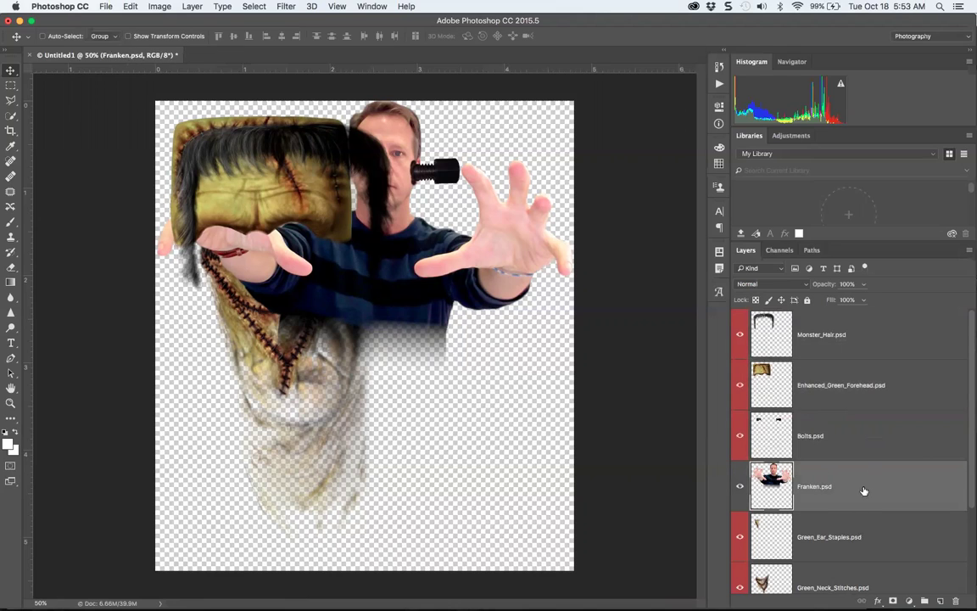
left_click_drag(860, 492, 772, 530)
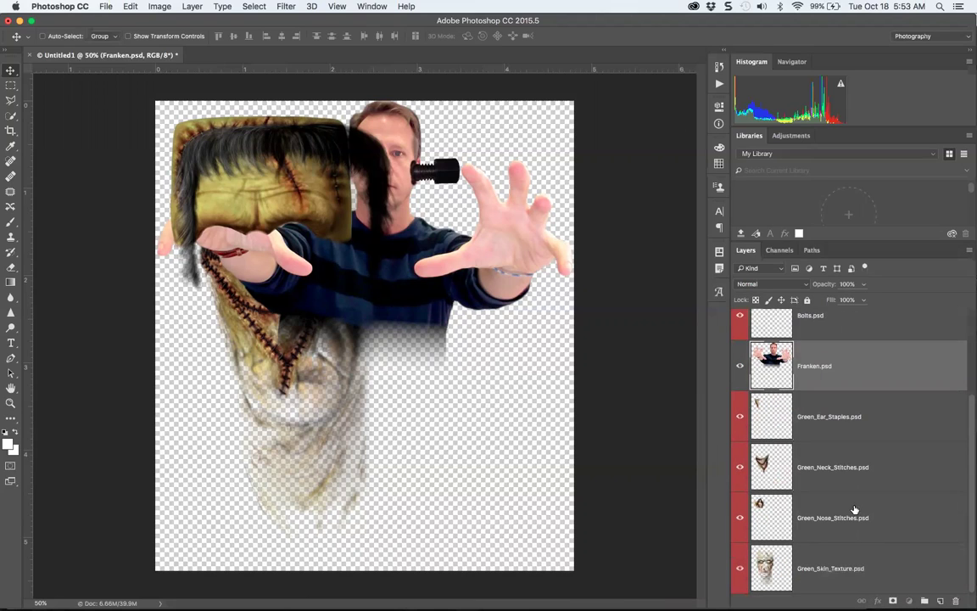
left_click_drag(844, 376, 849, 579)
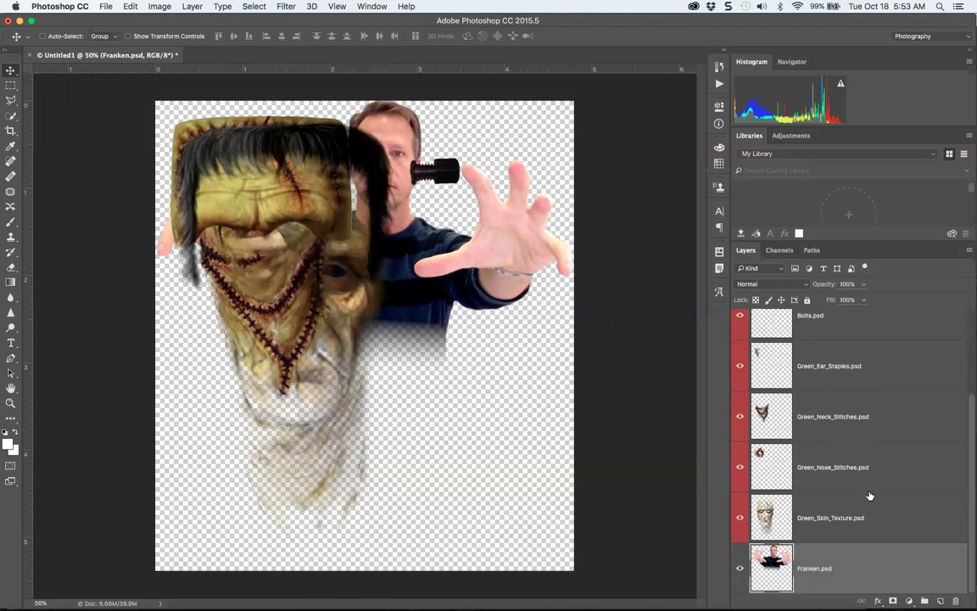
left_click_drag(837, 520, 862, 405)
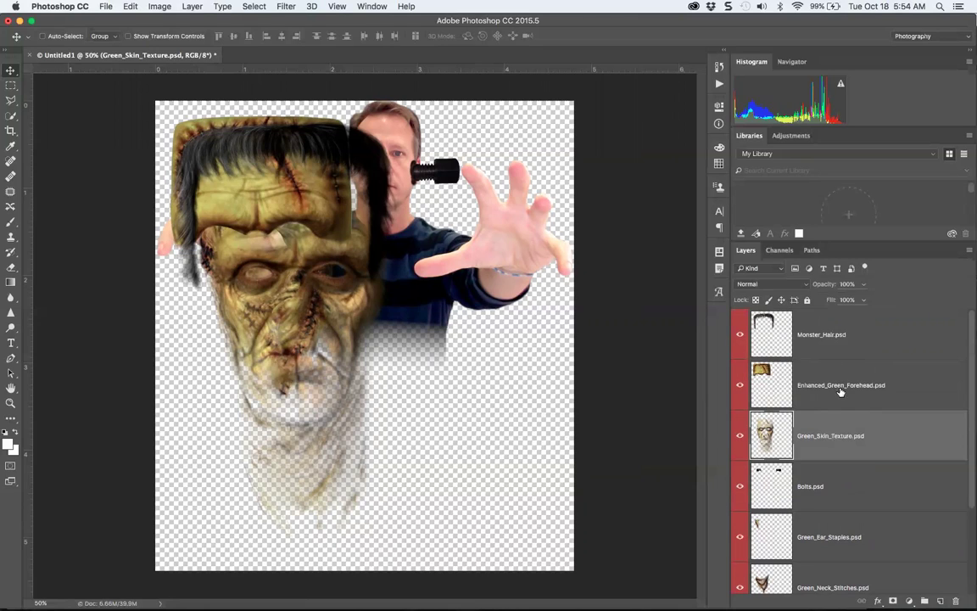
Select Green_Ear_Staples and scroll the Layers panel to show all eight layers
left_click(810, 534)
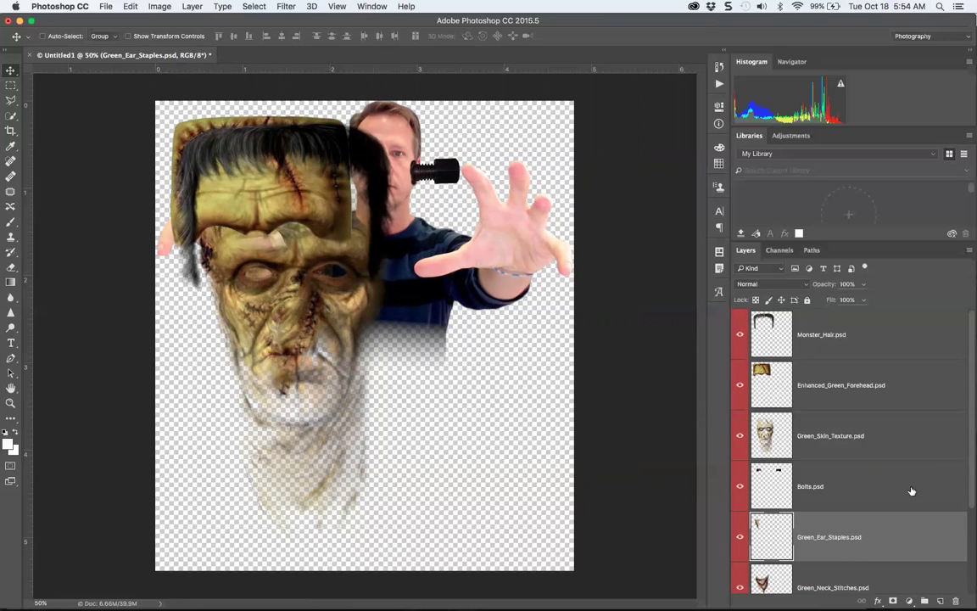
scroll(971, 475, "down", 3)
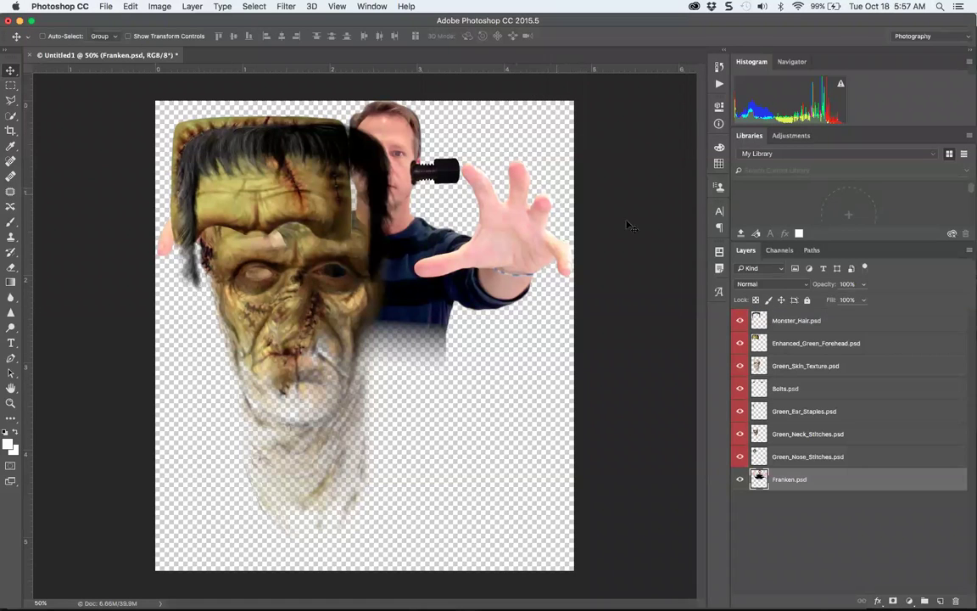
Scale the seven makeup layers together to about 50% and place them over the man's face
left_click(804, 458)
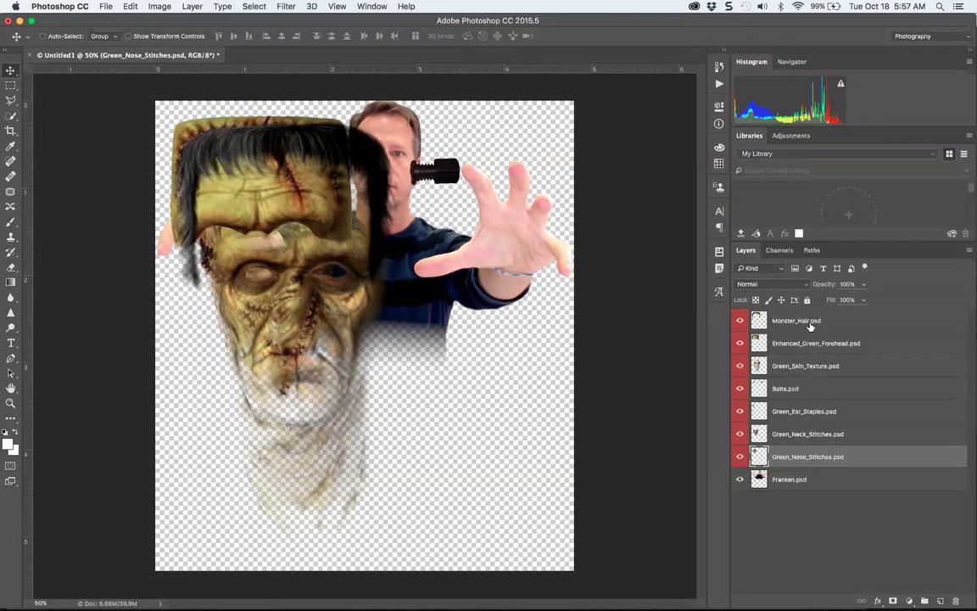
left_click(810, 325, "shift")
key("ctrl+t")
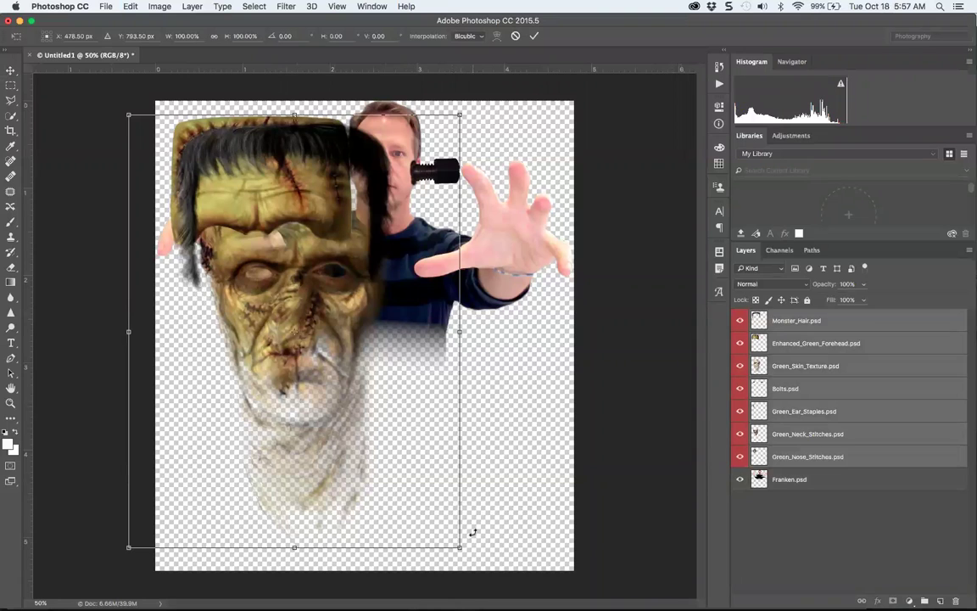
left_click_drag(459, 547, 381, 265)
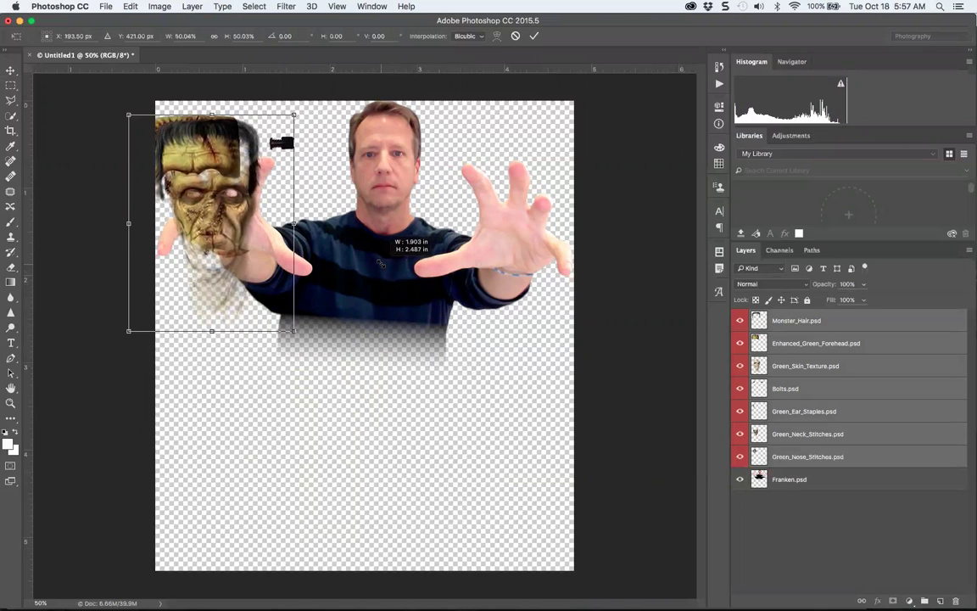
left_click_drag(227, 201, 398, 191)
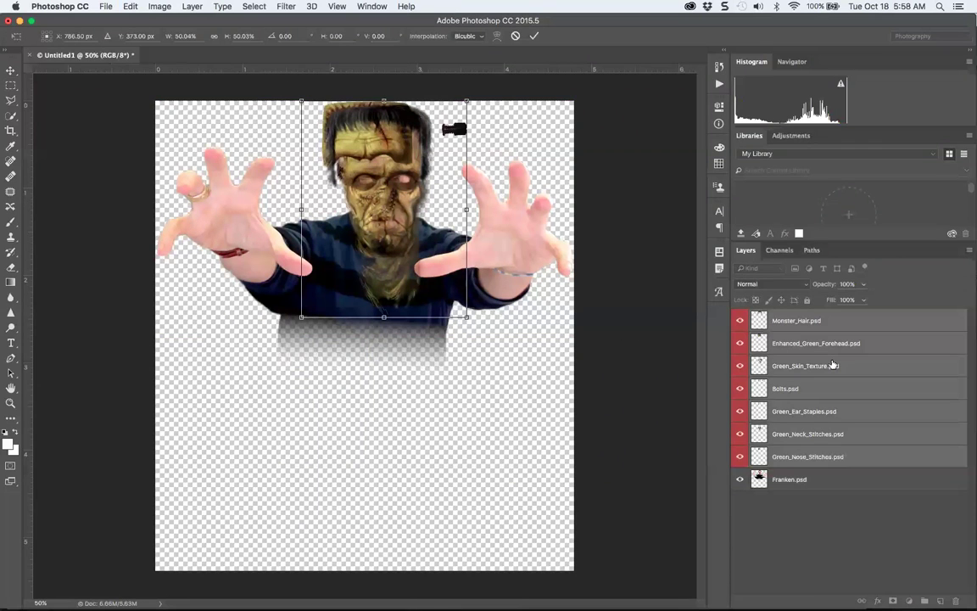
key("Return")
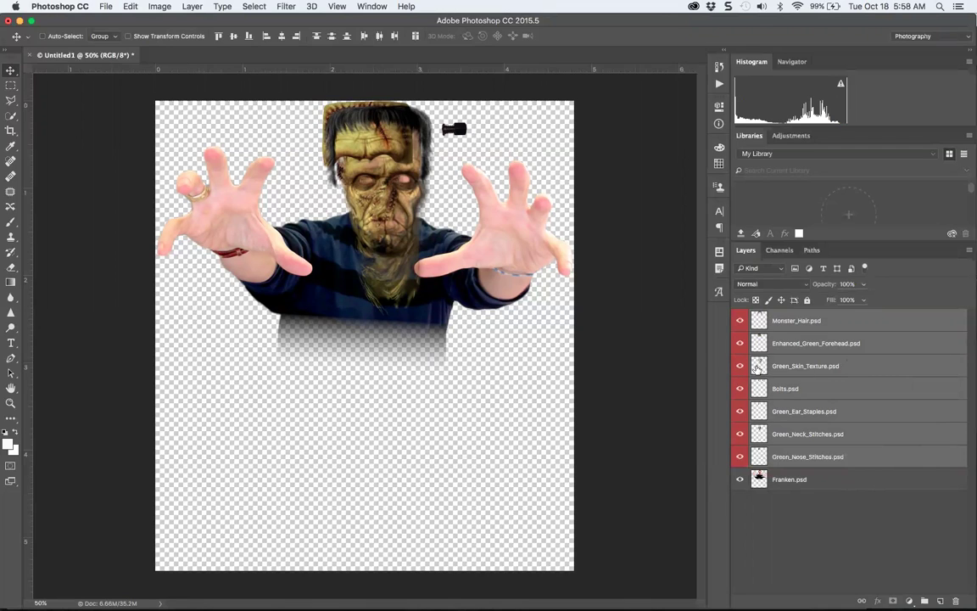
Place Green_Skin_Texture just above Franken.psd, hide the other six makeup layers, and nudge it onto the face
left_click_drag(757, 366, 778, 466)
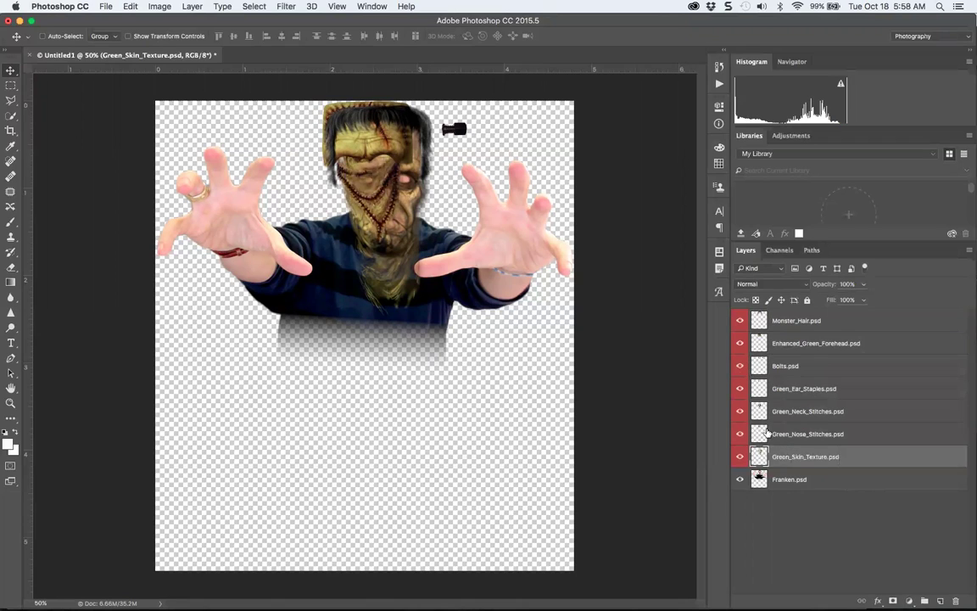
left_click_drag(740, 434, 730, 308)
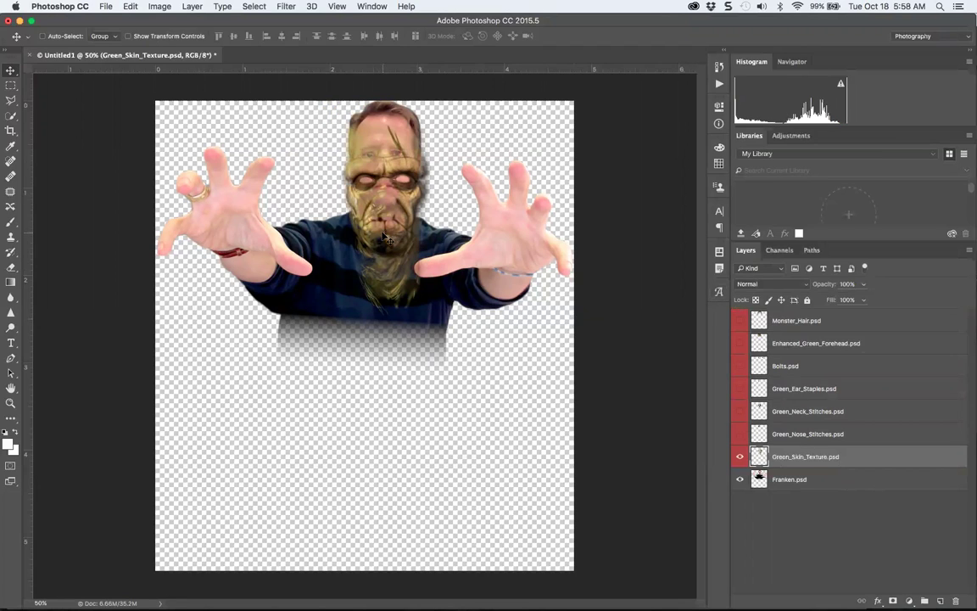
left_click_drag(380, 181, 391, 197)
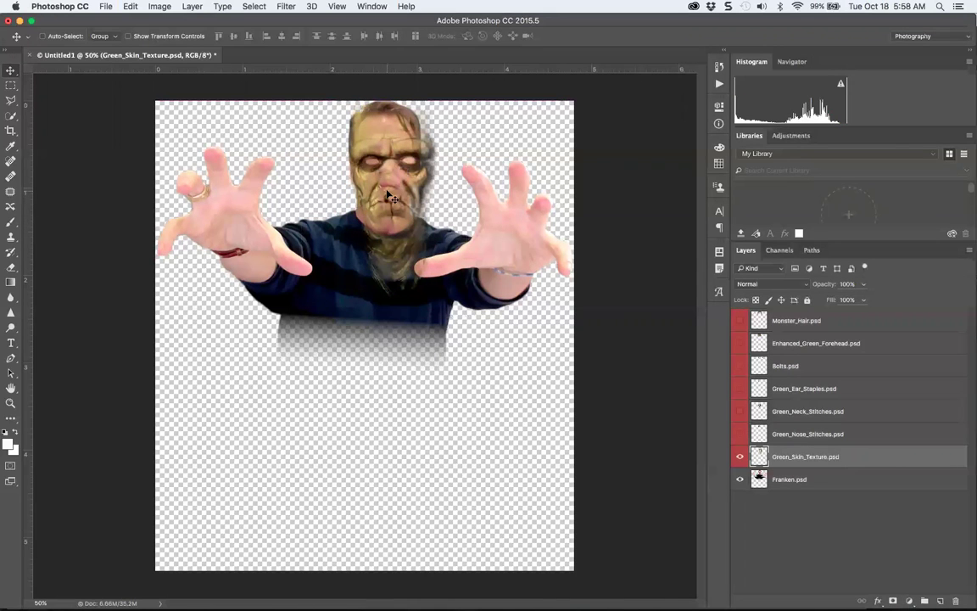
key("super+1")
Resize Green_Skin_Texture to about 86% and shift it down-left over the face
scroll(411, 284, "up", 5)
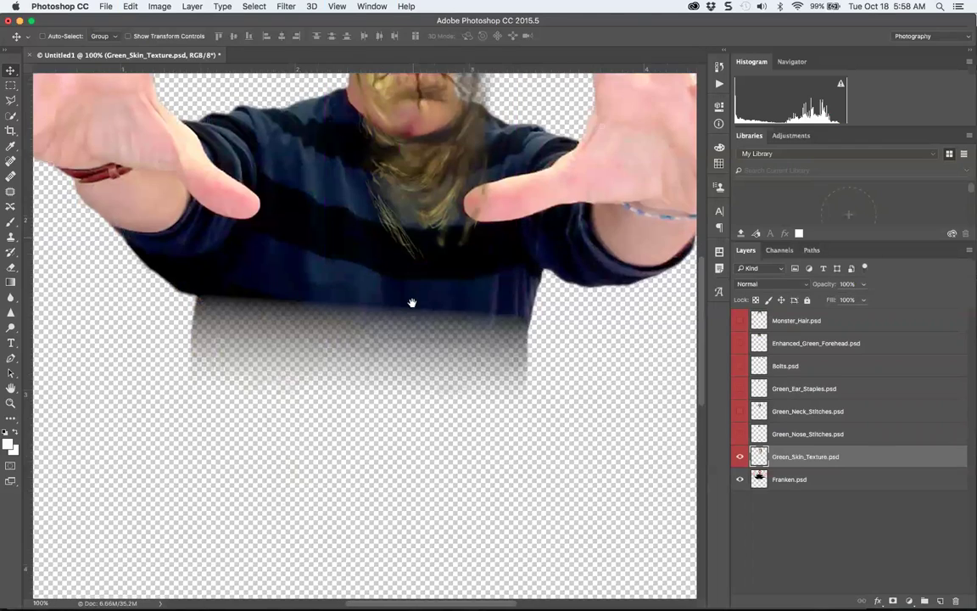
scroll(413, 269, "up", 3)
mouse_move(424, 316)
left_mouse_down()
mouse_move(402, 309)
mouse_move(408, 360)
mouse_move(414, 299)
left_mouse_up()
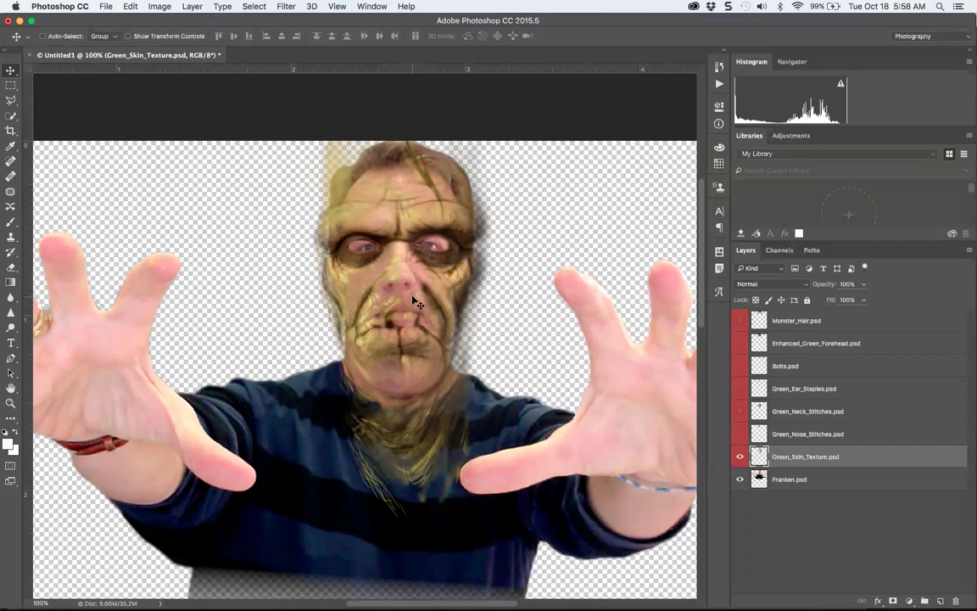
key("super+t")
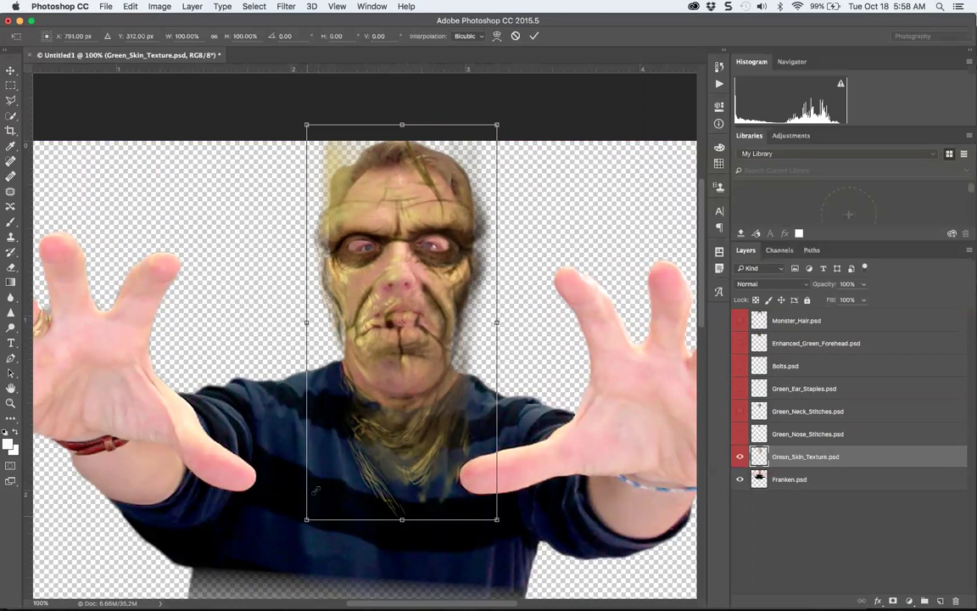
left_click_drag(315, 489, 343, 434)
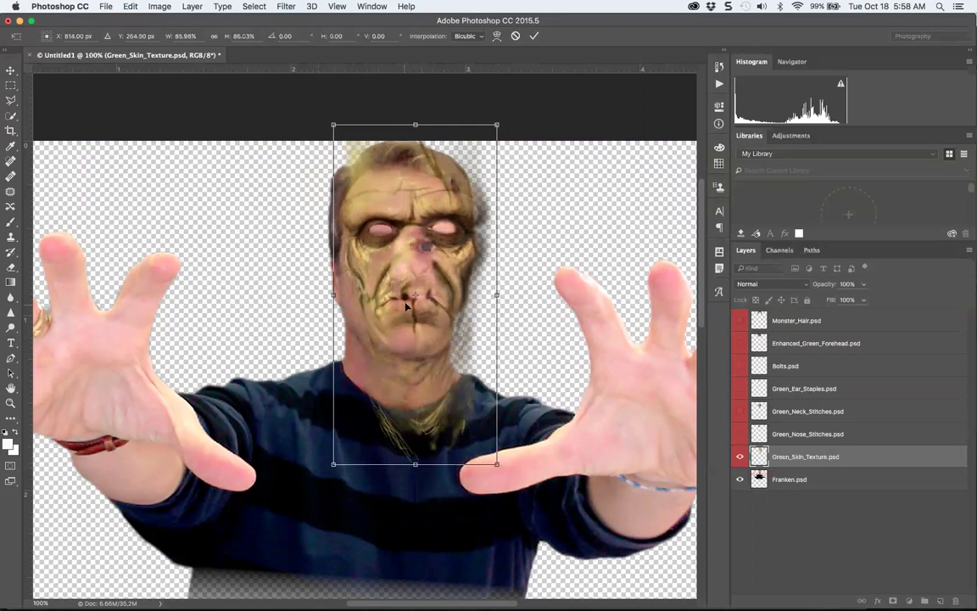
left_click_drag(406, 306, 392, 326)
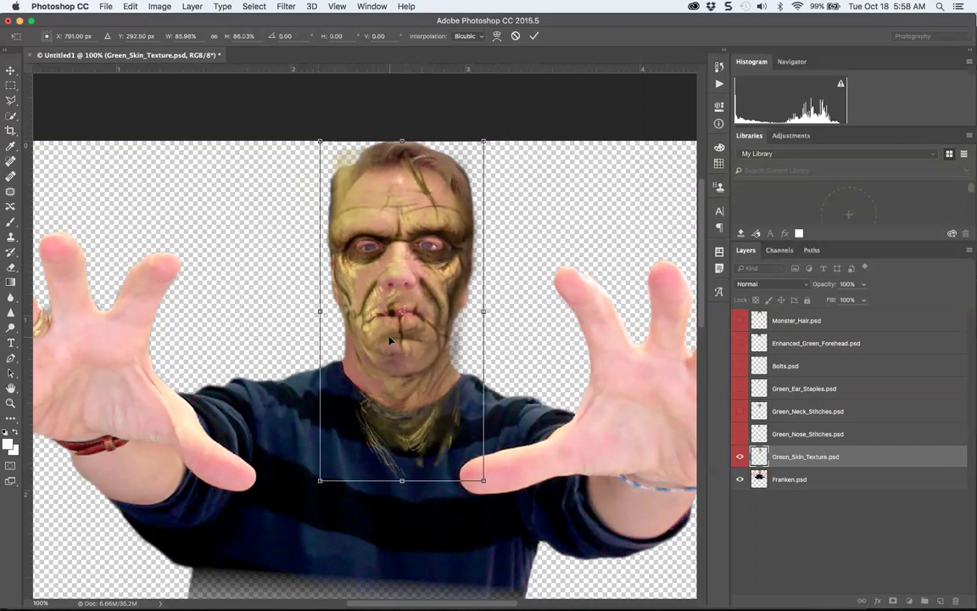
key("Return")
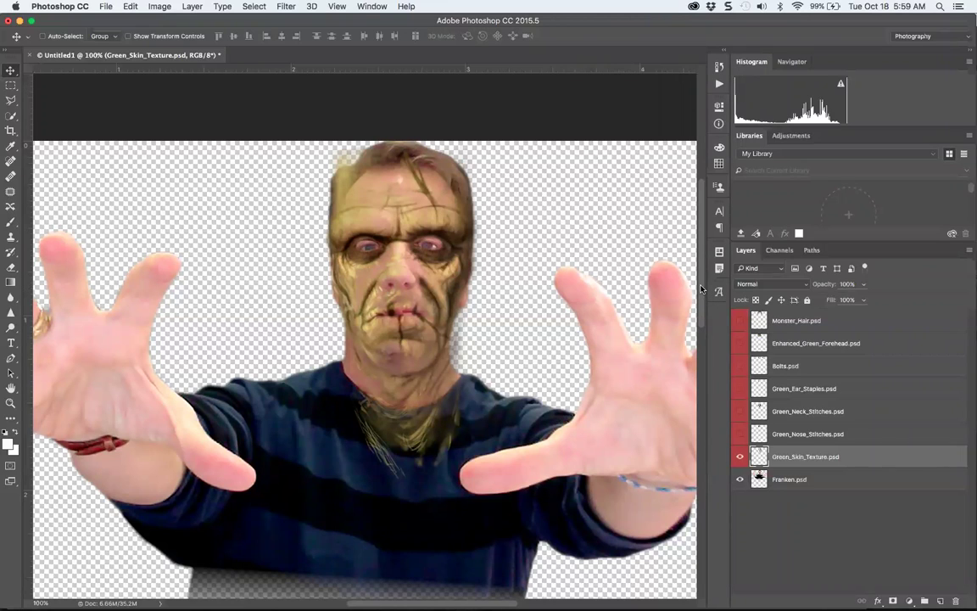
Convert Green_Skin_Texture to a Smart Object from the Layers panel menu
right_click(823, 451)
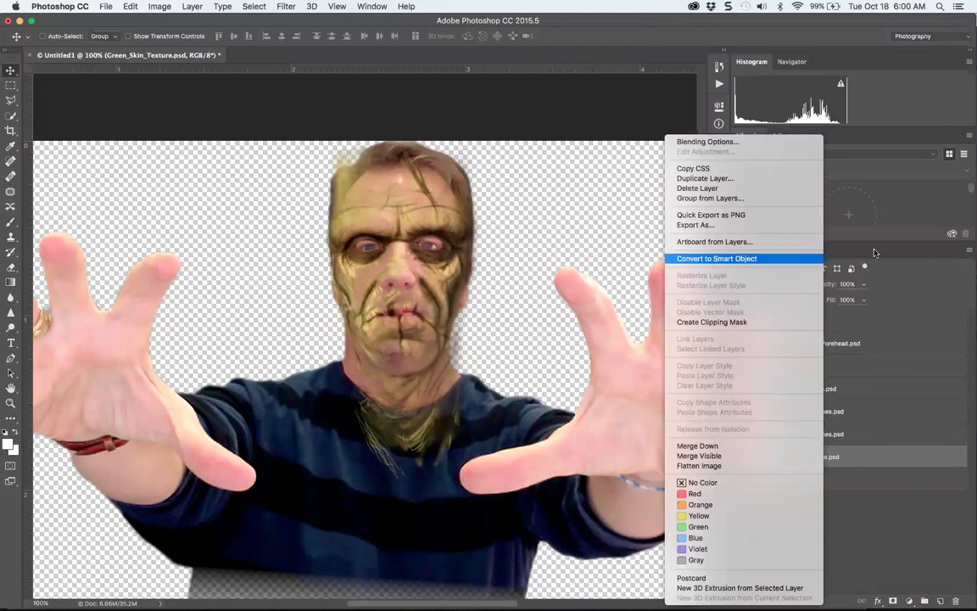
left_click(969, 253)
left_click(969, 253)
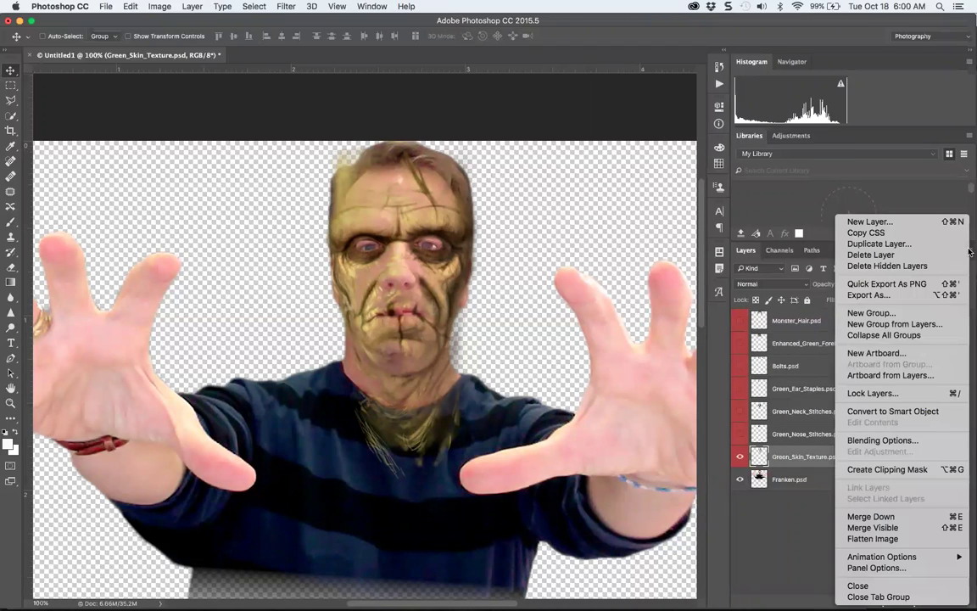
left_click(920, 412)
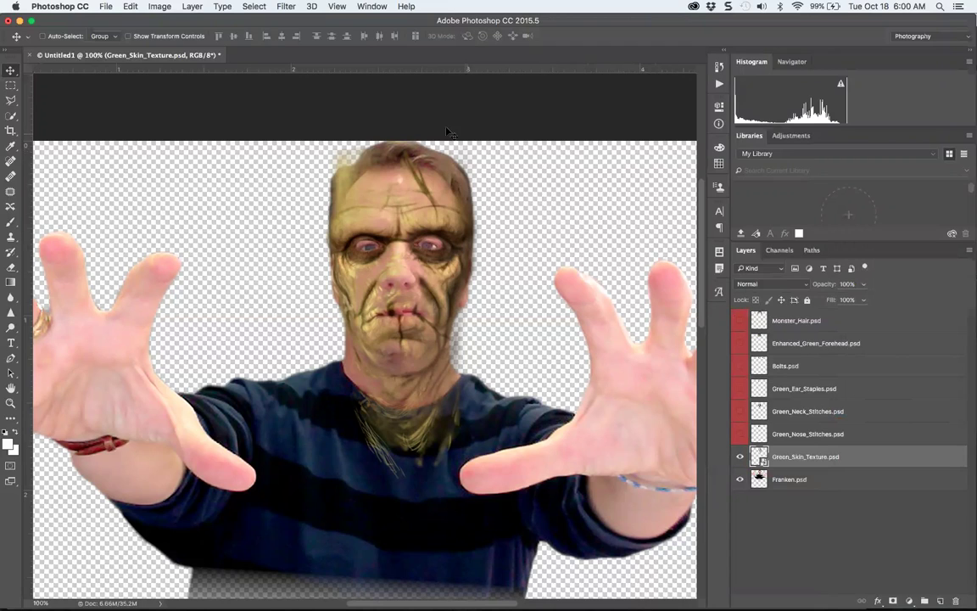
Choose Filter > Liquify for the Green_Skin_Texture smart object
left_click(289, 7)
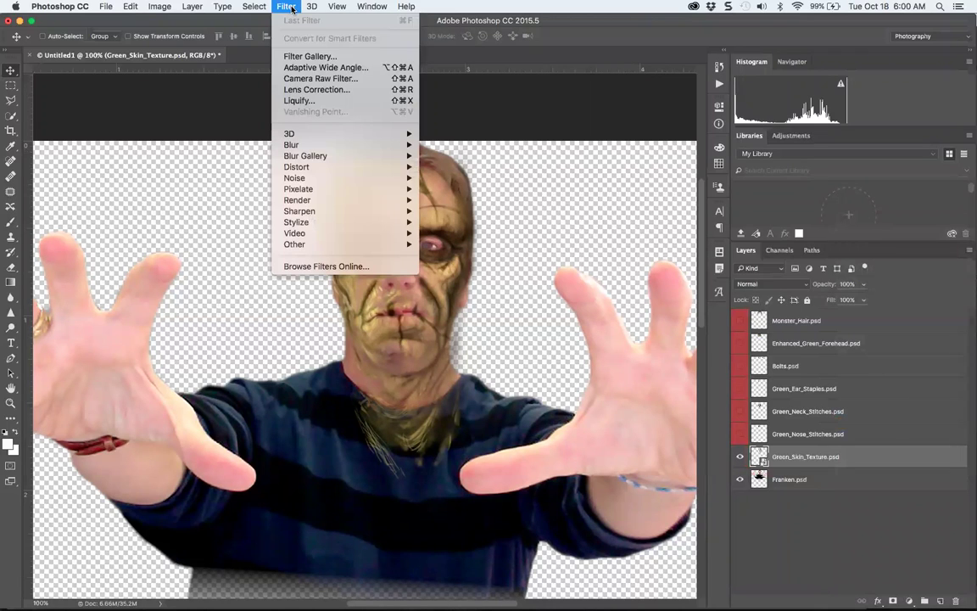
mouse_move(311, 147)
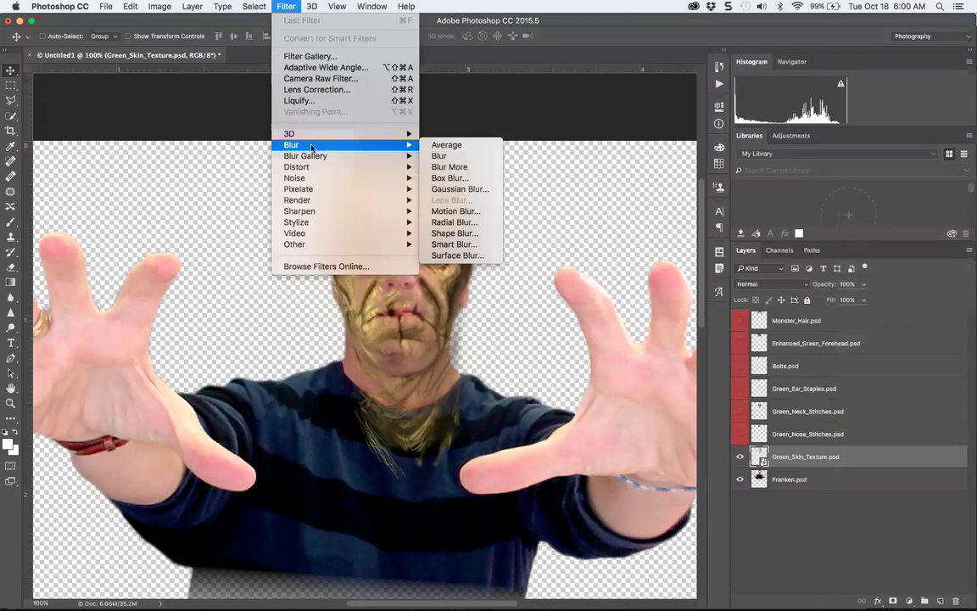
mouse_move(313, 169)
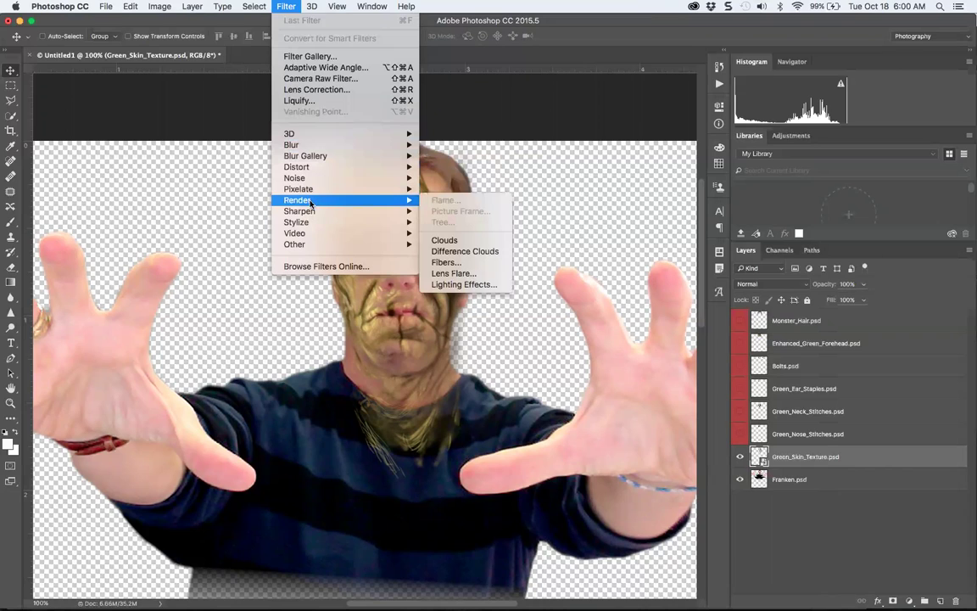
mouse_move(310, 215)
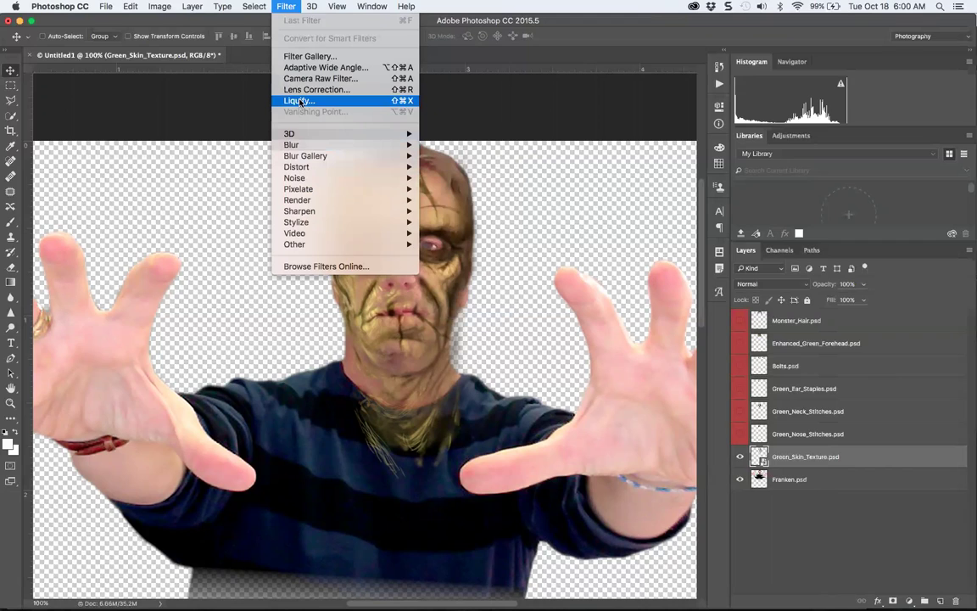
left_click(299, 101)
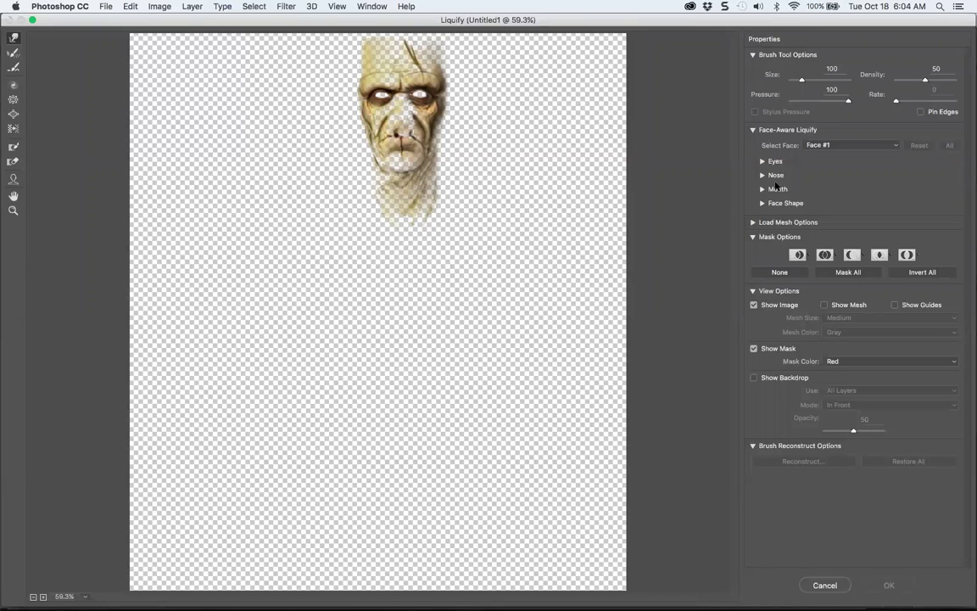
Turn on Show Backdrop at 75% opacity and zoom into the face
left_click(753, 378)
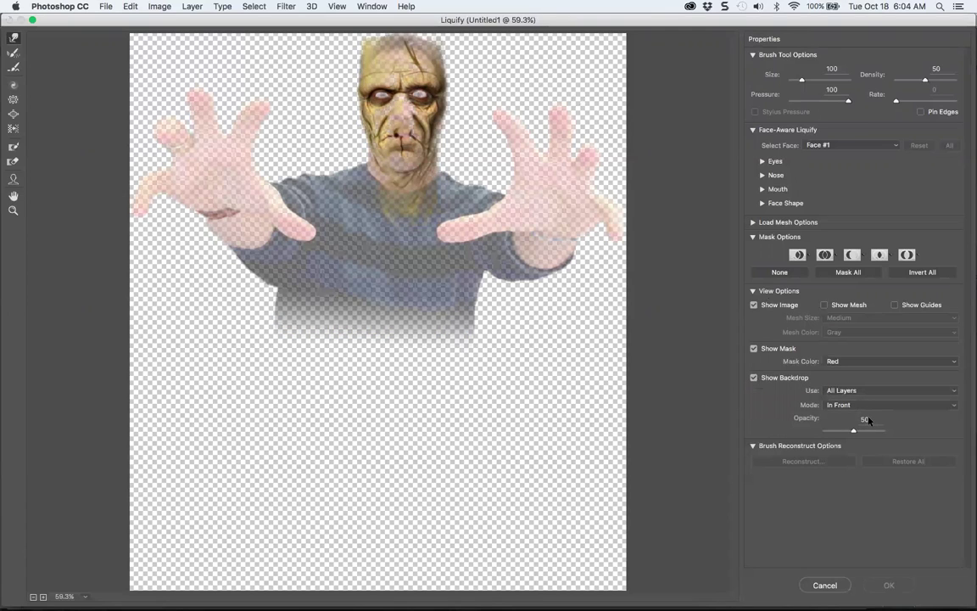
left_click(864, 419)
type("75")
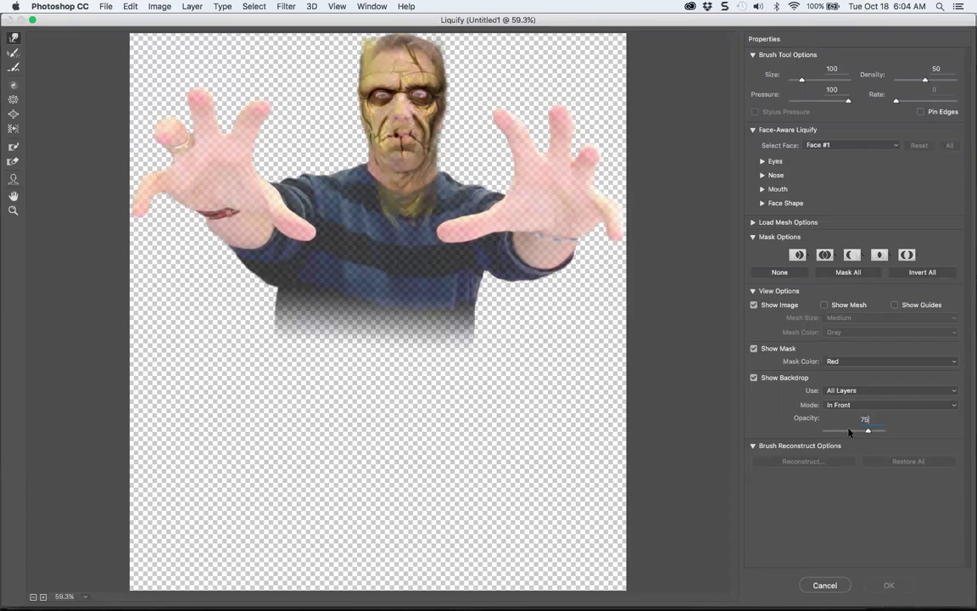
key("alt")
scroll(414, 177, "up", 5)
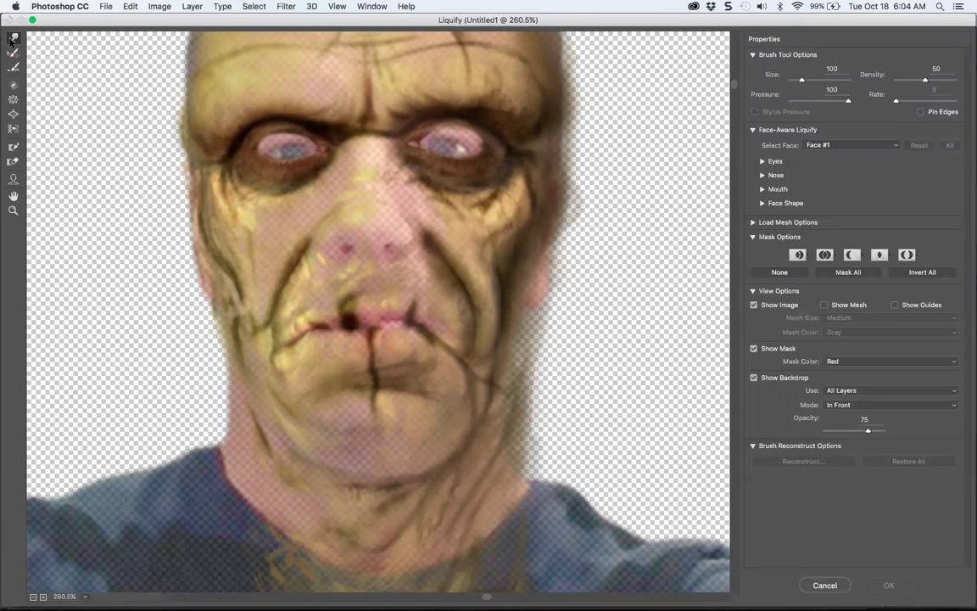
Set the Liquify brush to size 150 and pressure 75, then warp the texture around the eye
left_click(761, 129)
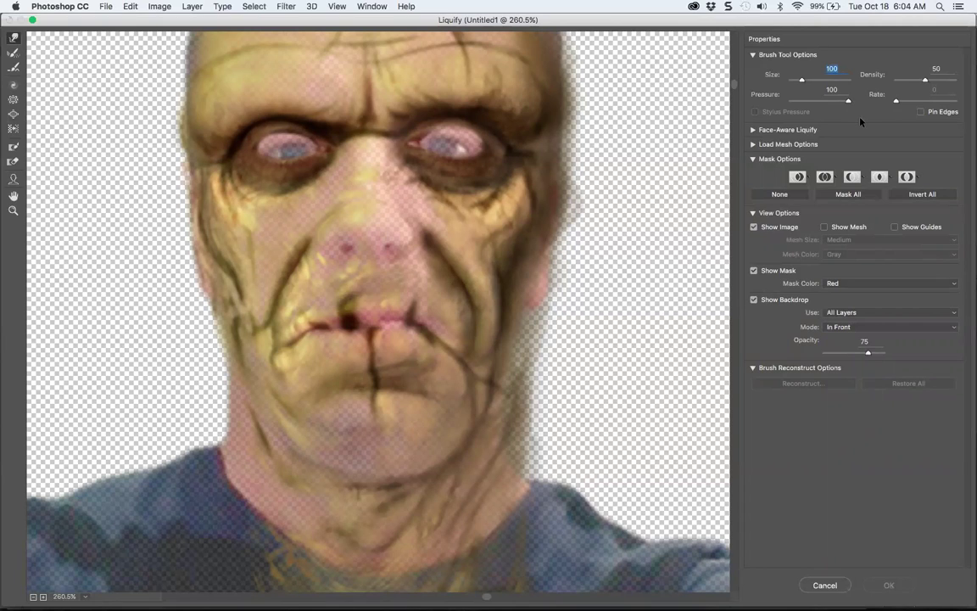
type("150")
left_click(821, 89)
type("75")
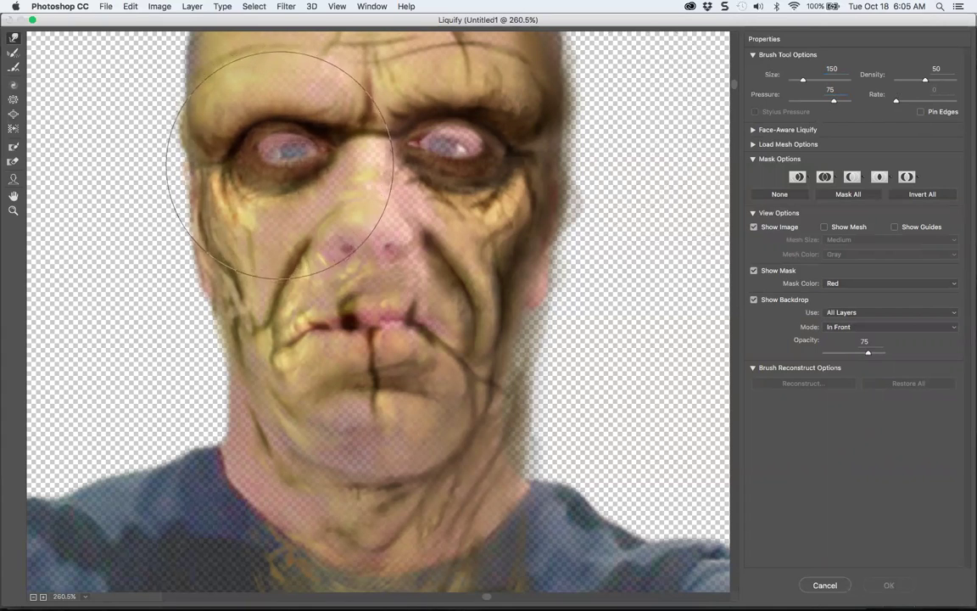
left_click(263, 157)
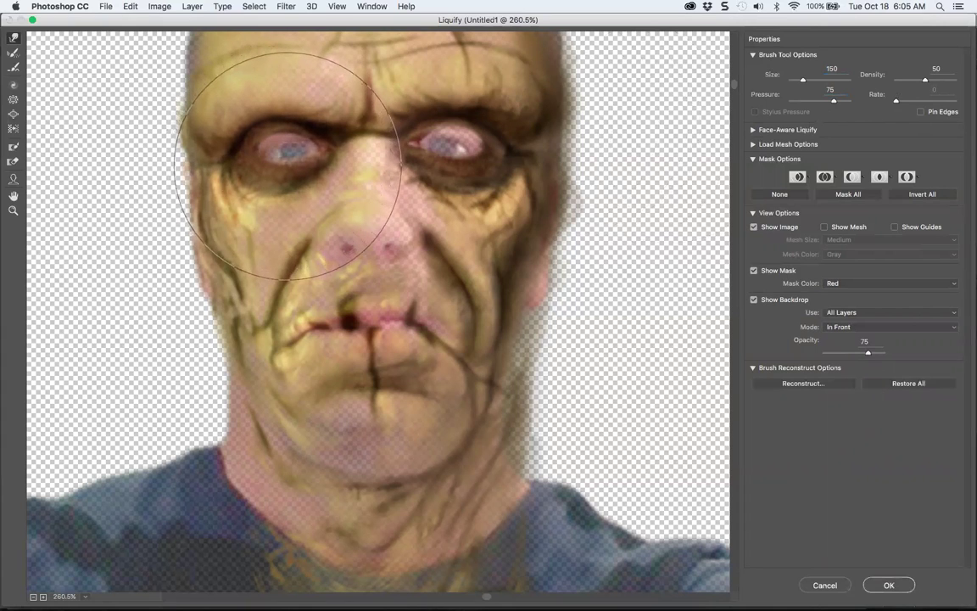
mouse_move(428, 166)
left_mouse_down()
mouse_move(437, 146)
mouse_move(437, 161)
left_mouse_up()
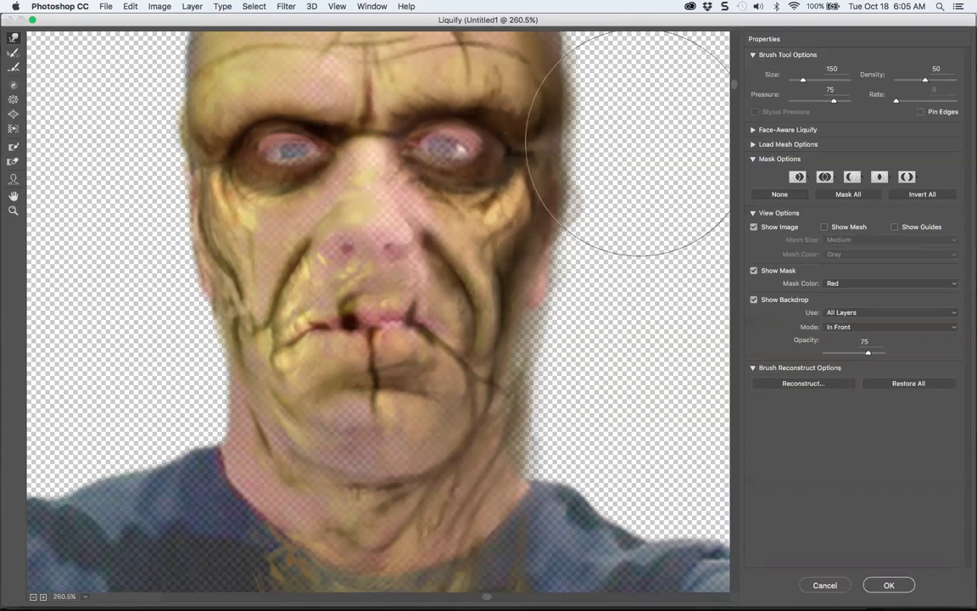
Commit the Liquify warp as a smart filter on the skin texture and zoom out to 66.7%
left_click(889, 584)
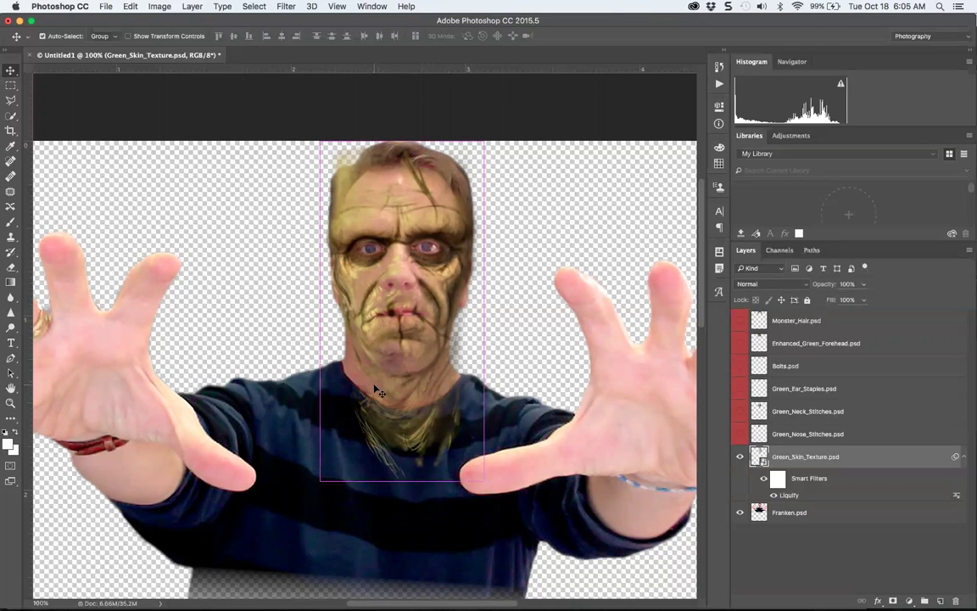
key("super+minus")
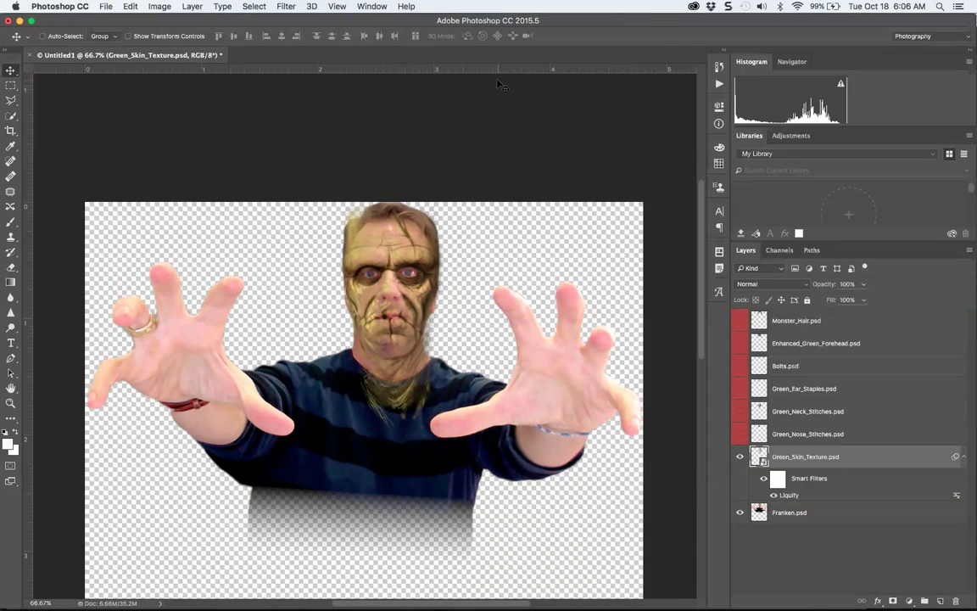
Show an enlarged History panel and set source states at Convert to Smart Object, Layer Order and Name Change
left_click(377, 6)
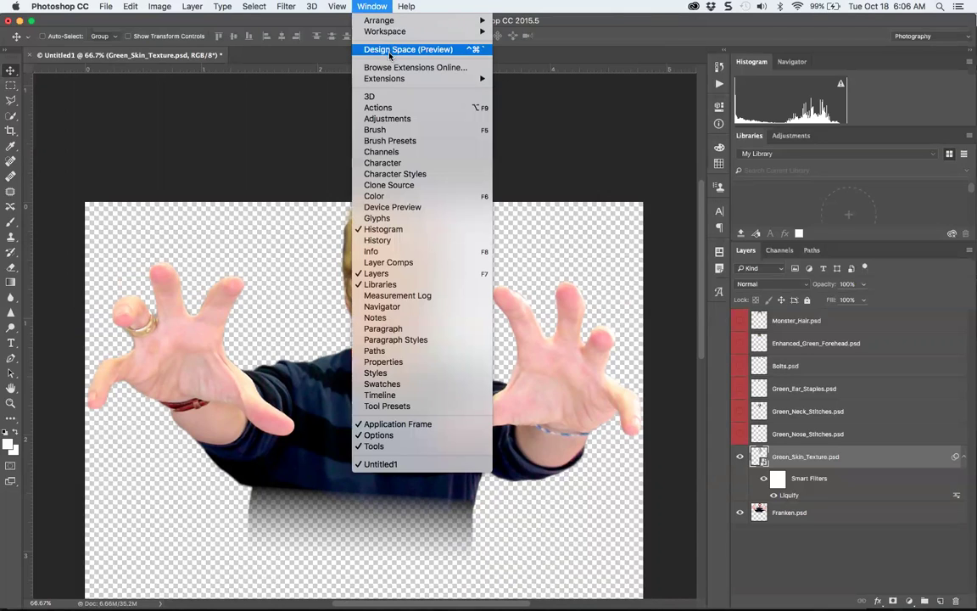
left_click(373, 240)
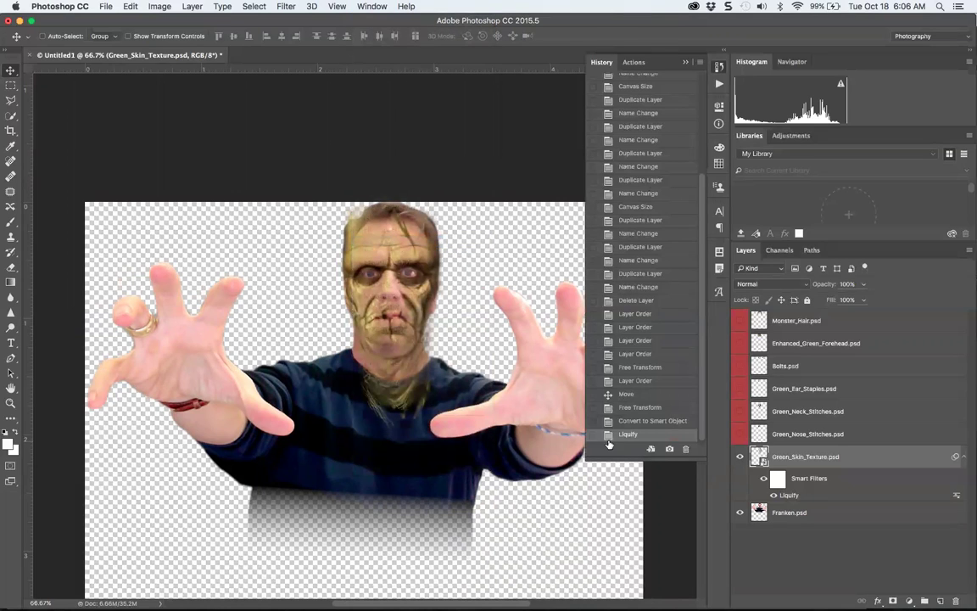
mouse_move(592, 458)
left_mouse_down()
mouse_move(519, 475)
mouse_move(422, 533)
mouse_move(551, 546)
left_mouse_up()
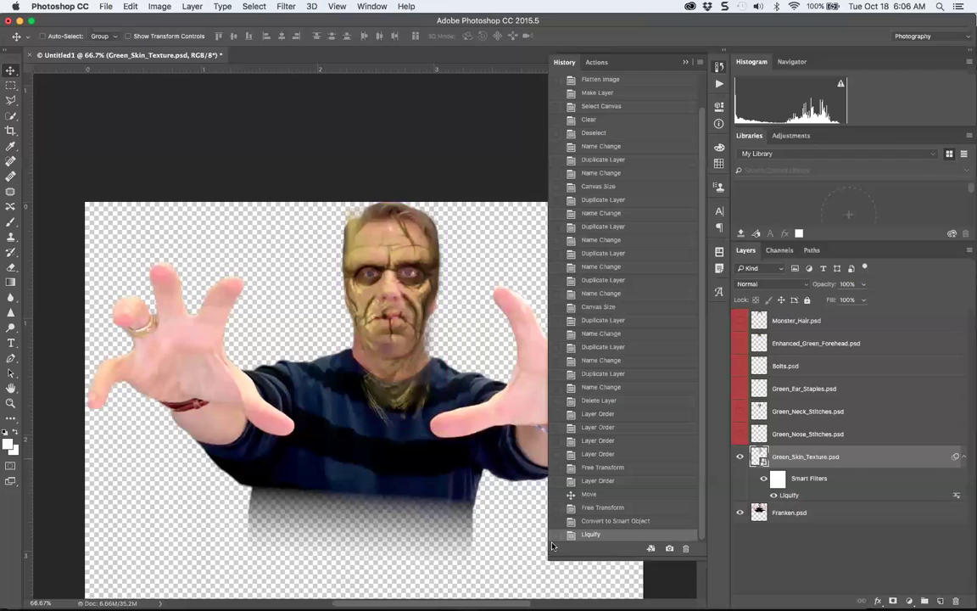
left_click(556, 520)
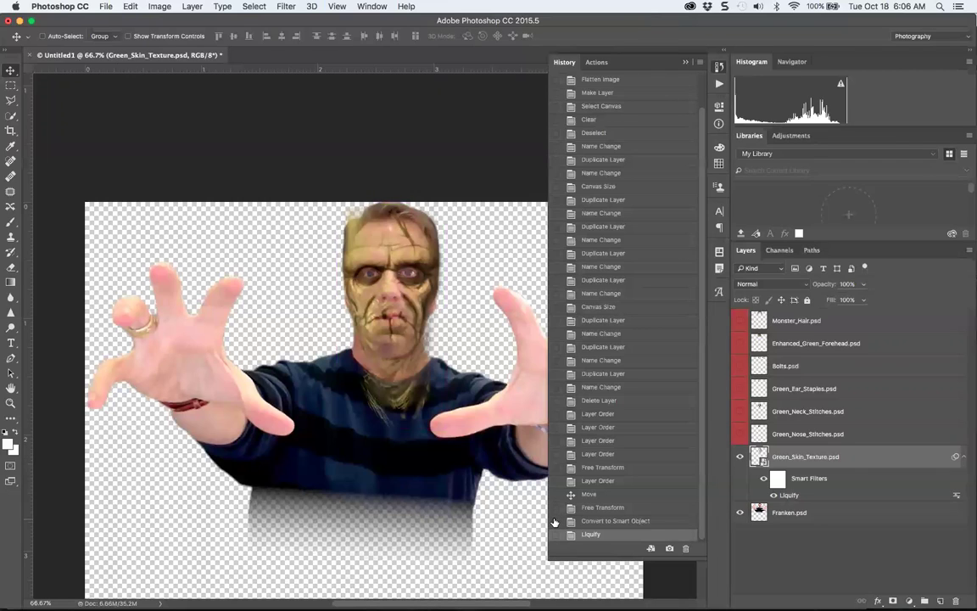
left_click(555, 427)
left_click(553, 387)
Delete the Liquify history state, then restore it with Undo Delete States
left_click(687, 549)
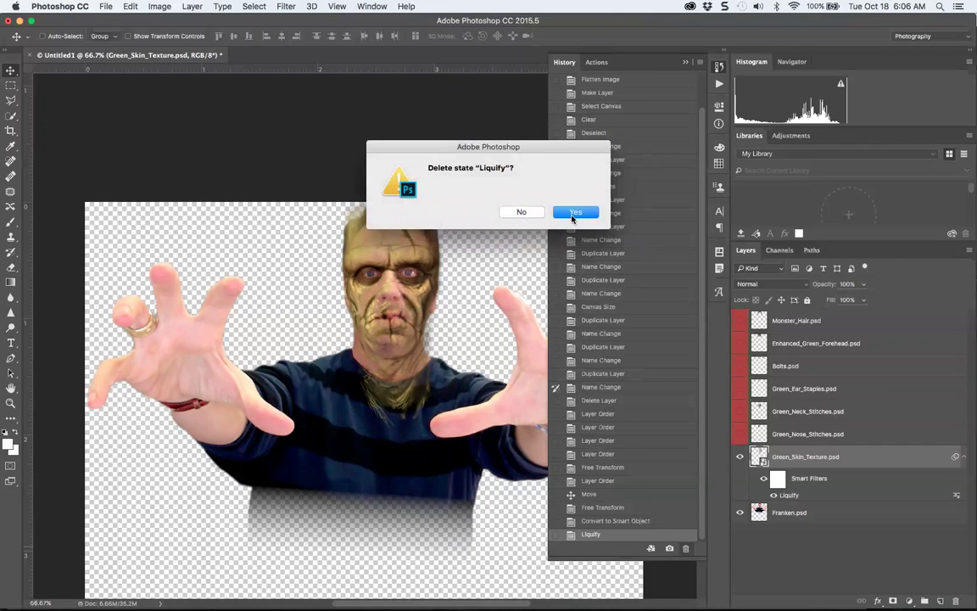
left_click(575, 212)
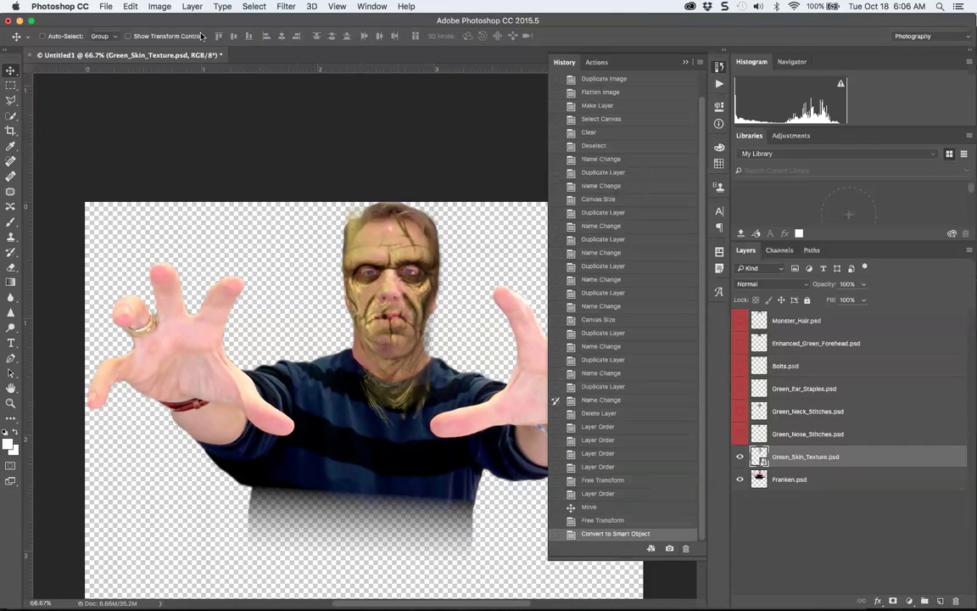
left_click(130, 6)
left_click(140, 20)
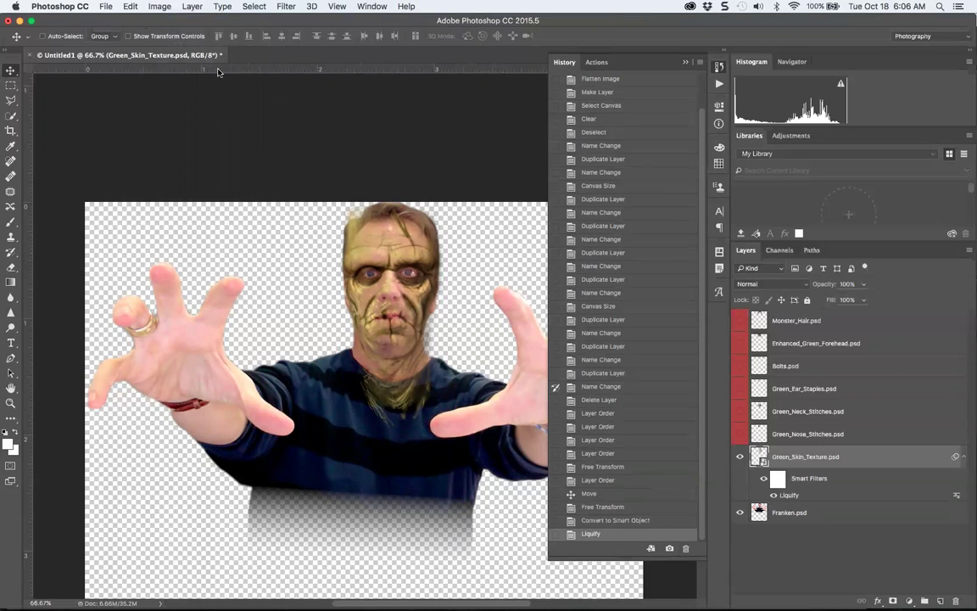
left_click(158, 7)
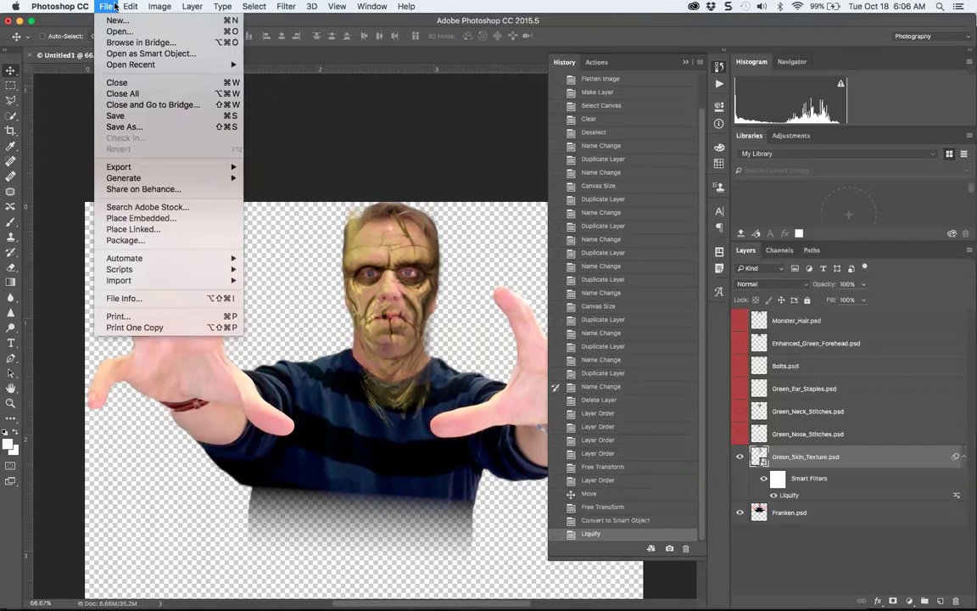
mouse_move(130, 7)
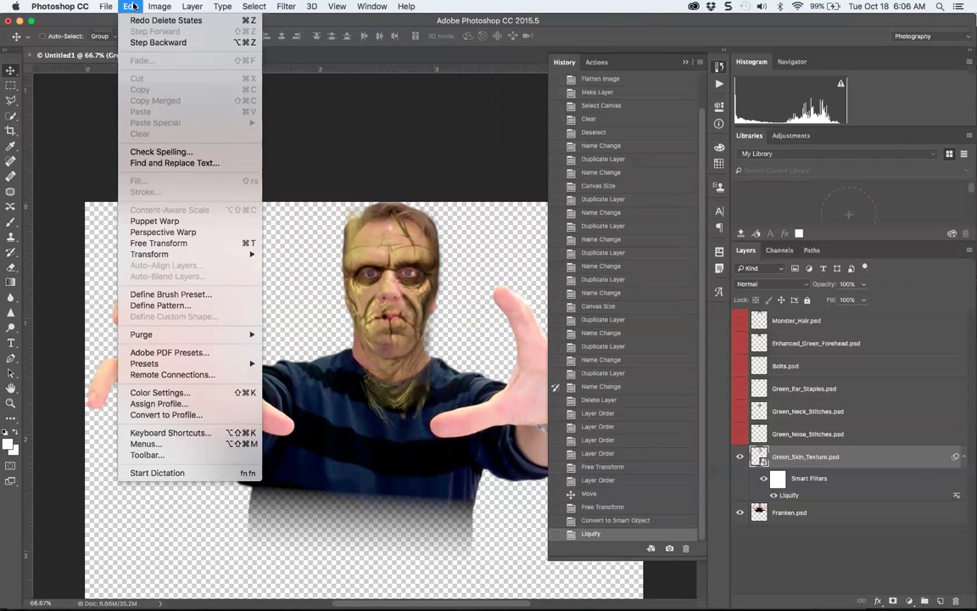
left_click(122, 7)
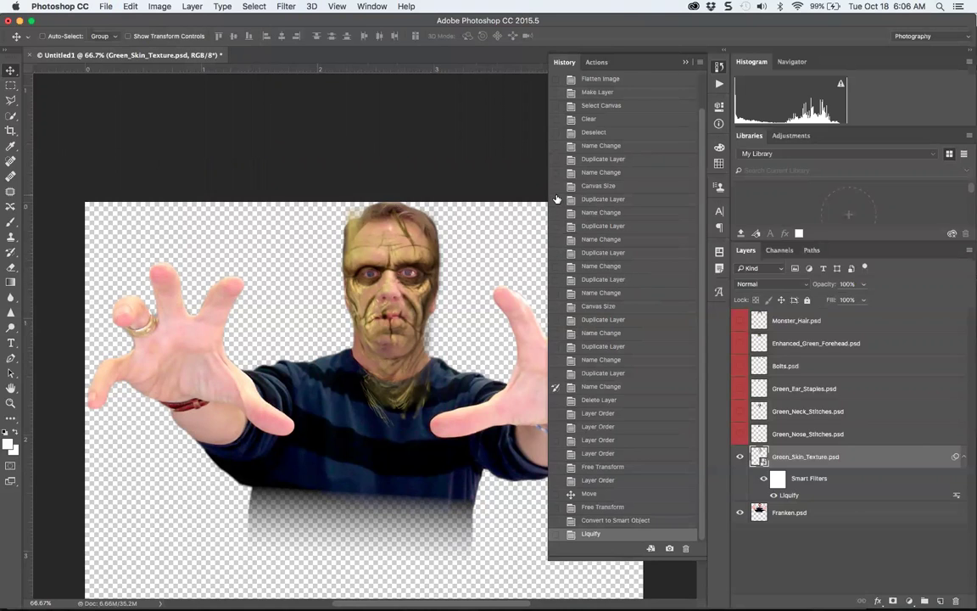
left_click(701, 63)
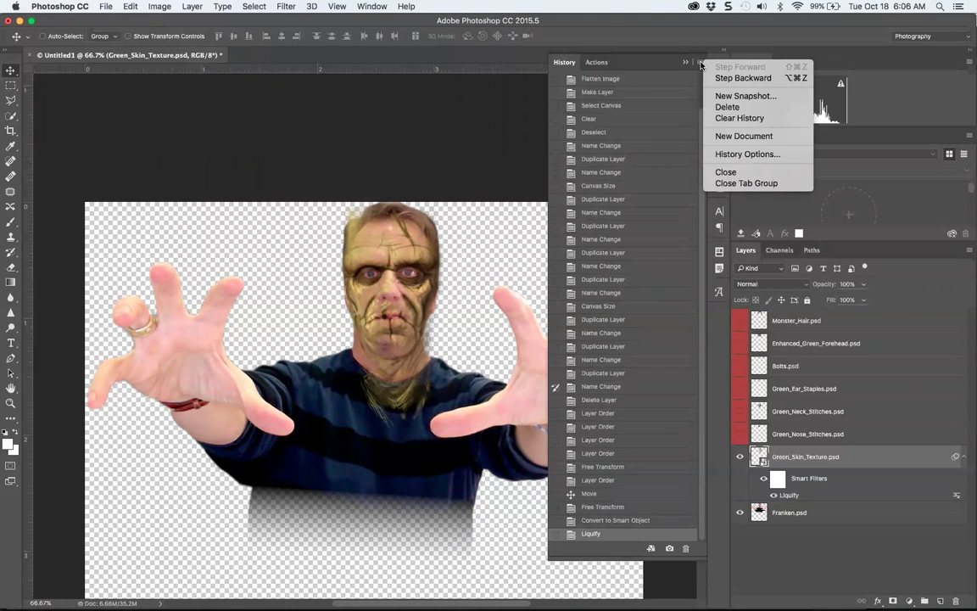
left_click(632, 60)
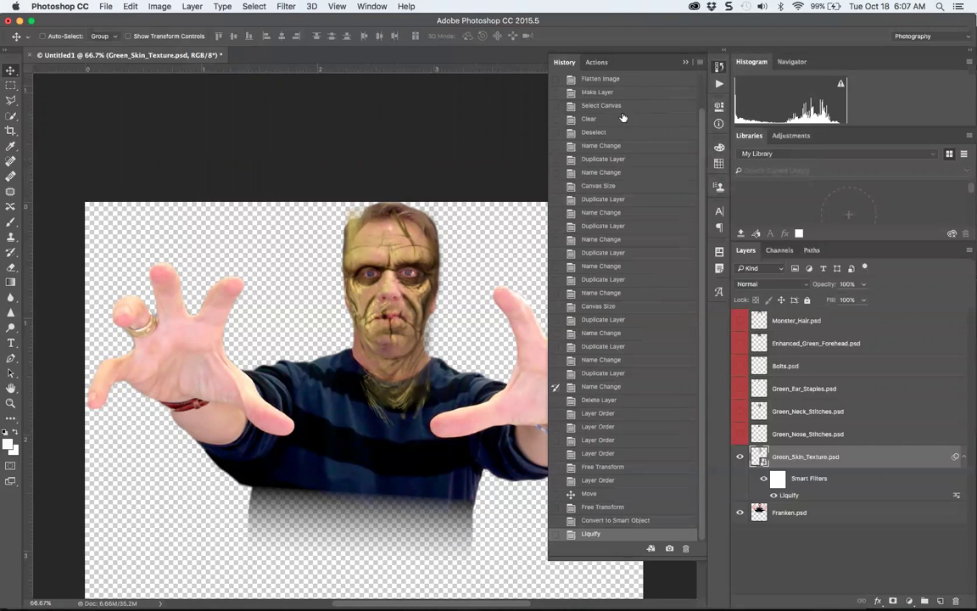